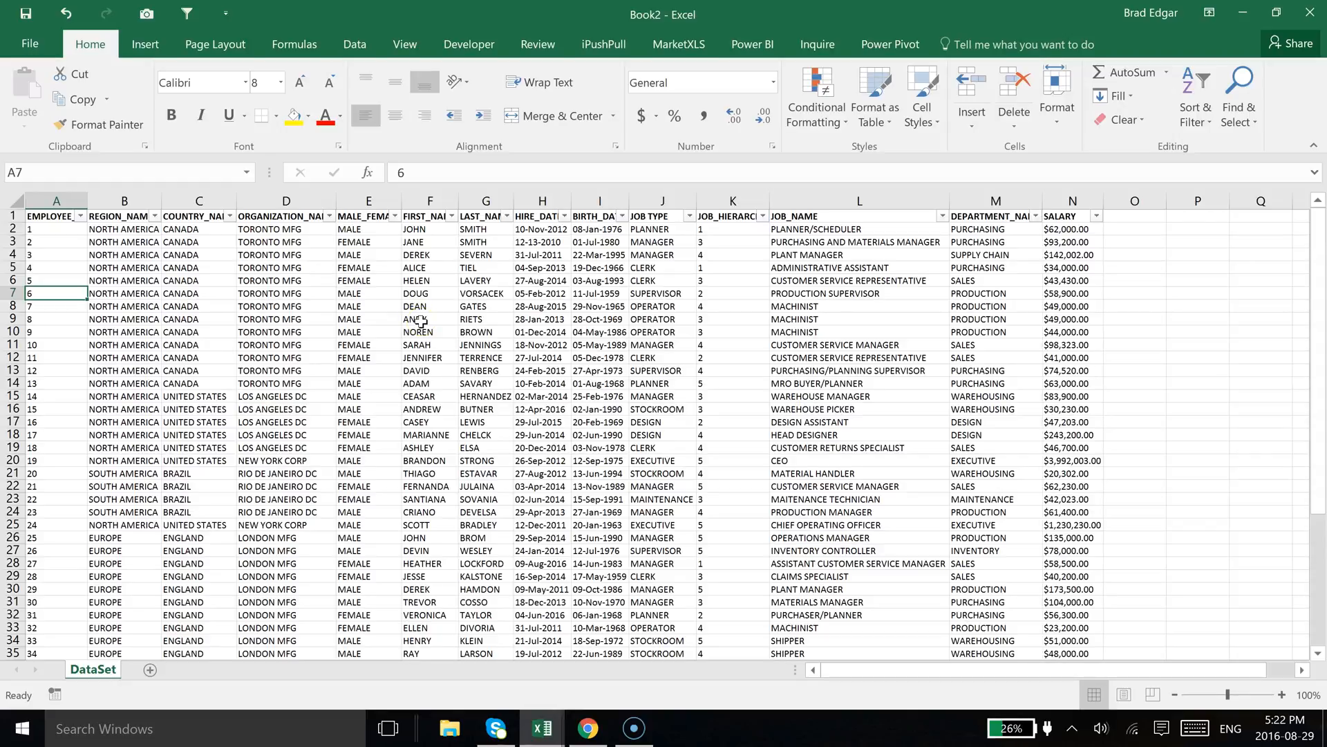
Create a PivotTable from the whole dataset range on a new worksheet
click(455, 306)
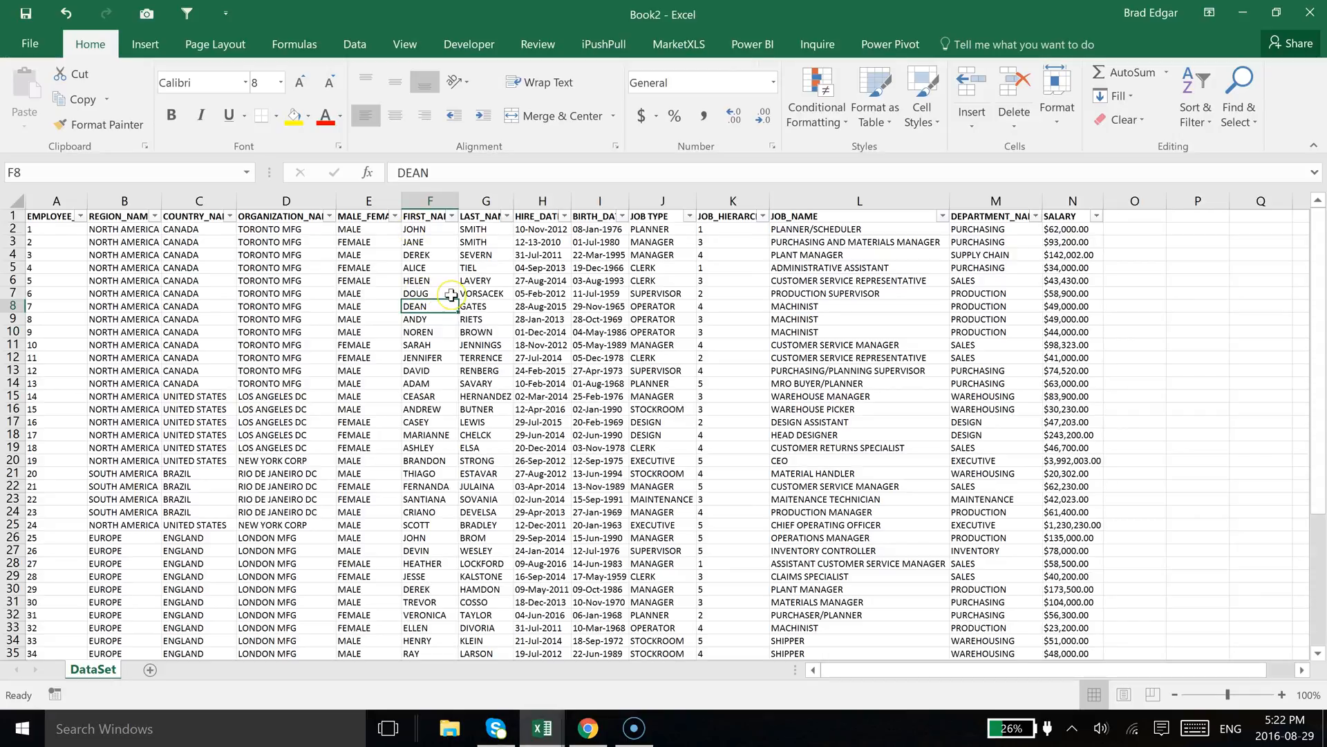
key(ctrl+a)
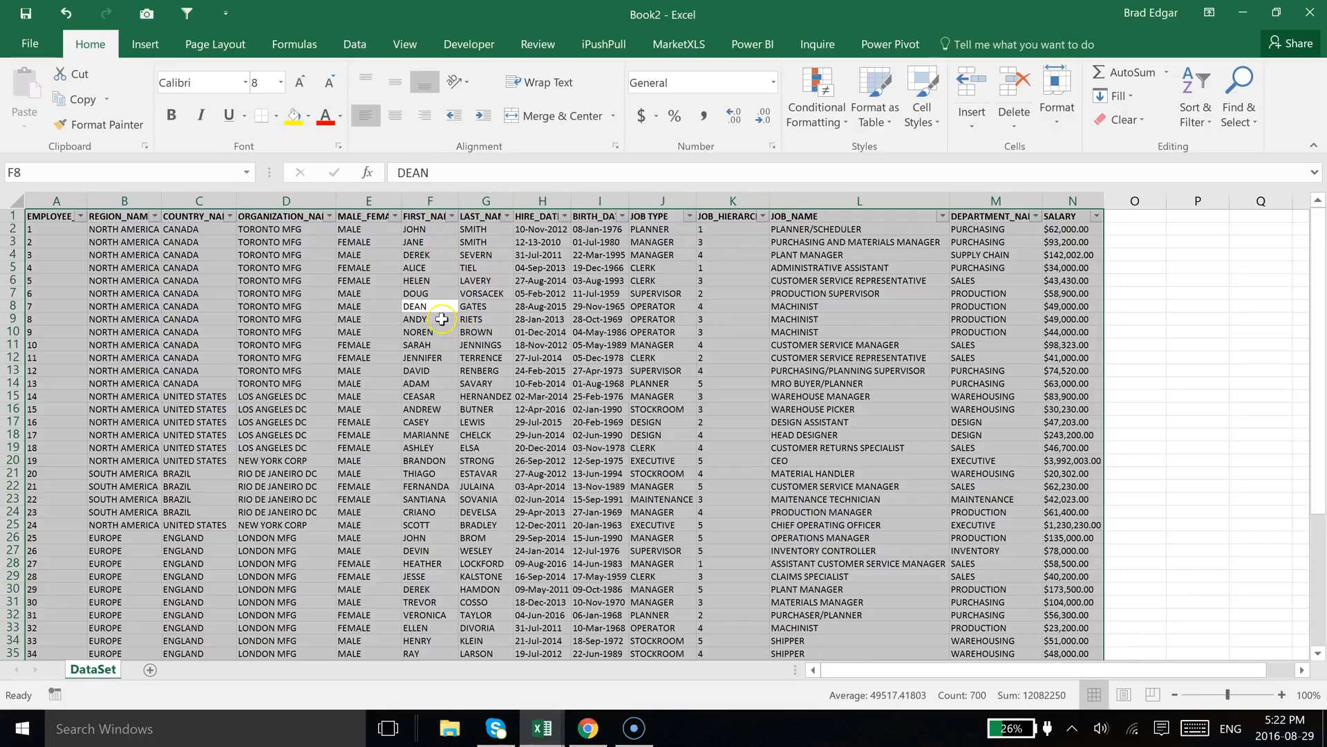
click(143, 45)
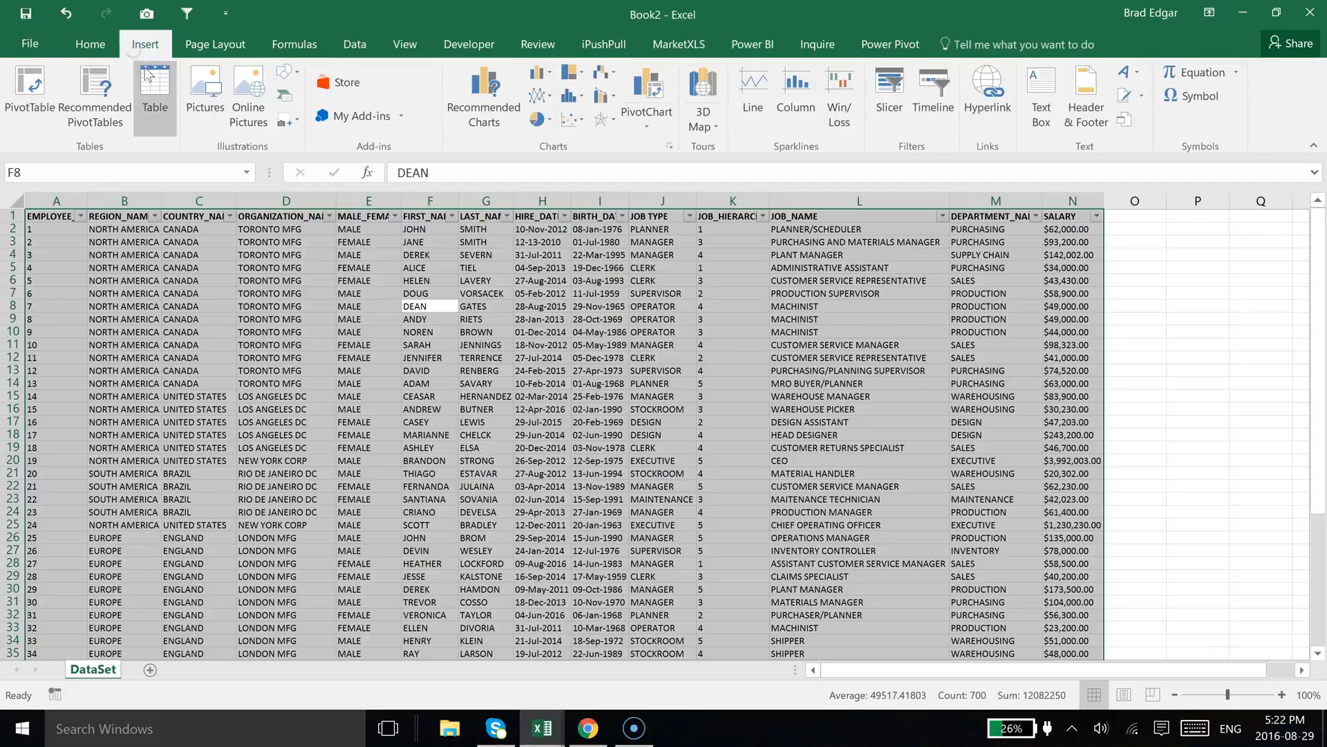
click(55, 93)
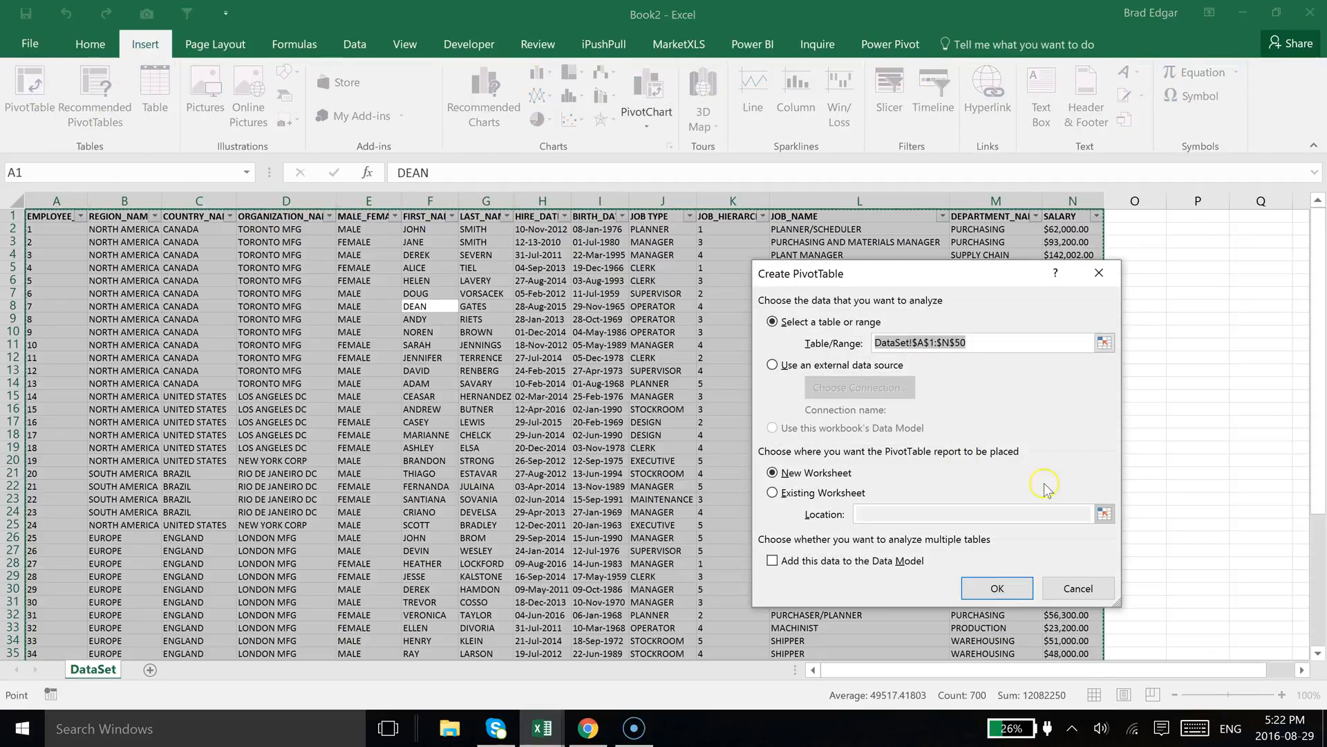
click(1006, 588)
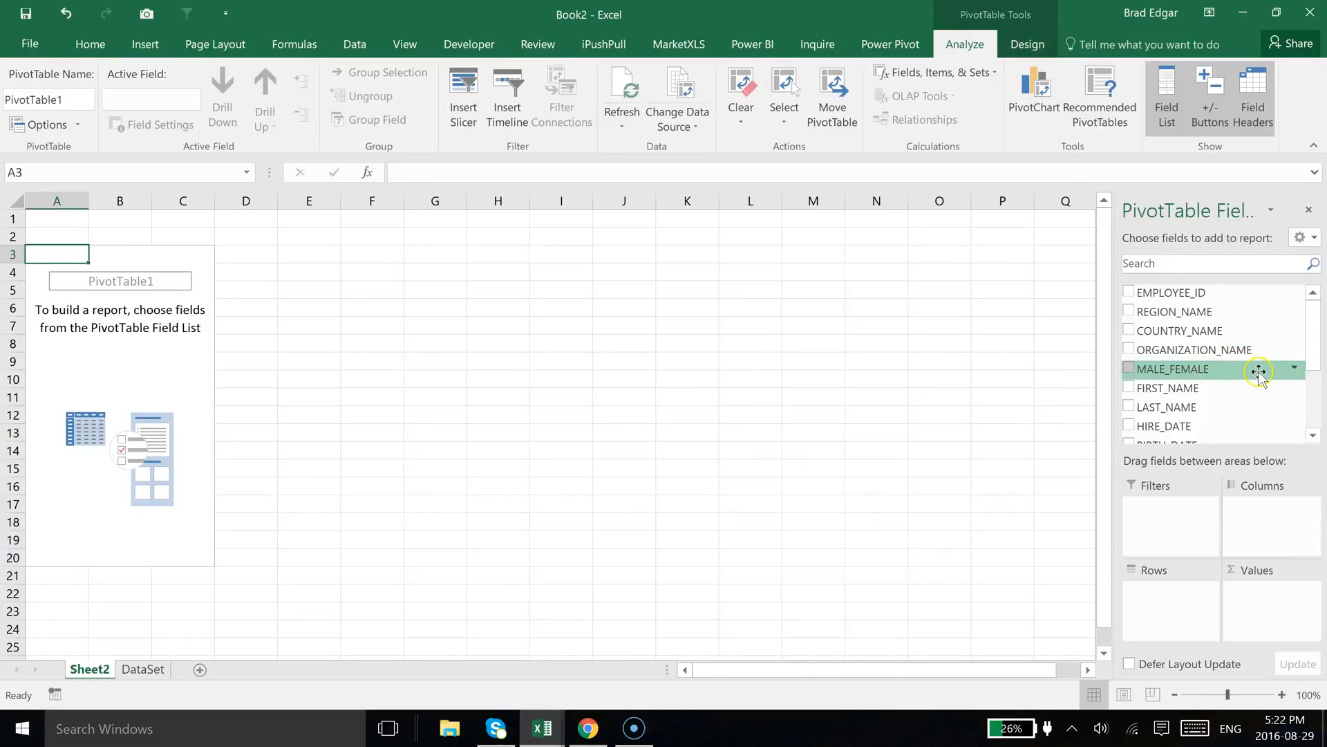
Add REGION_NAME to the PivotTable's rows
drag(1215, 312, 1187, 600)
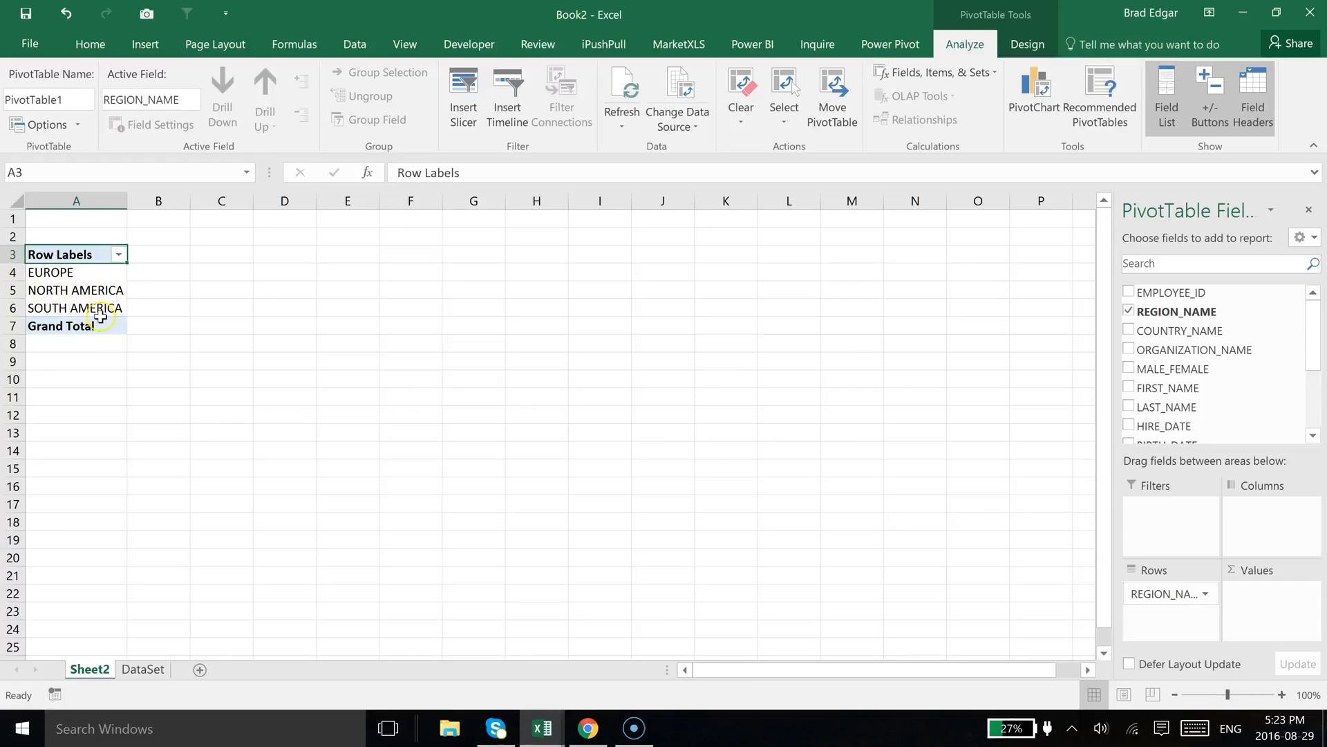
click(72, 290)
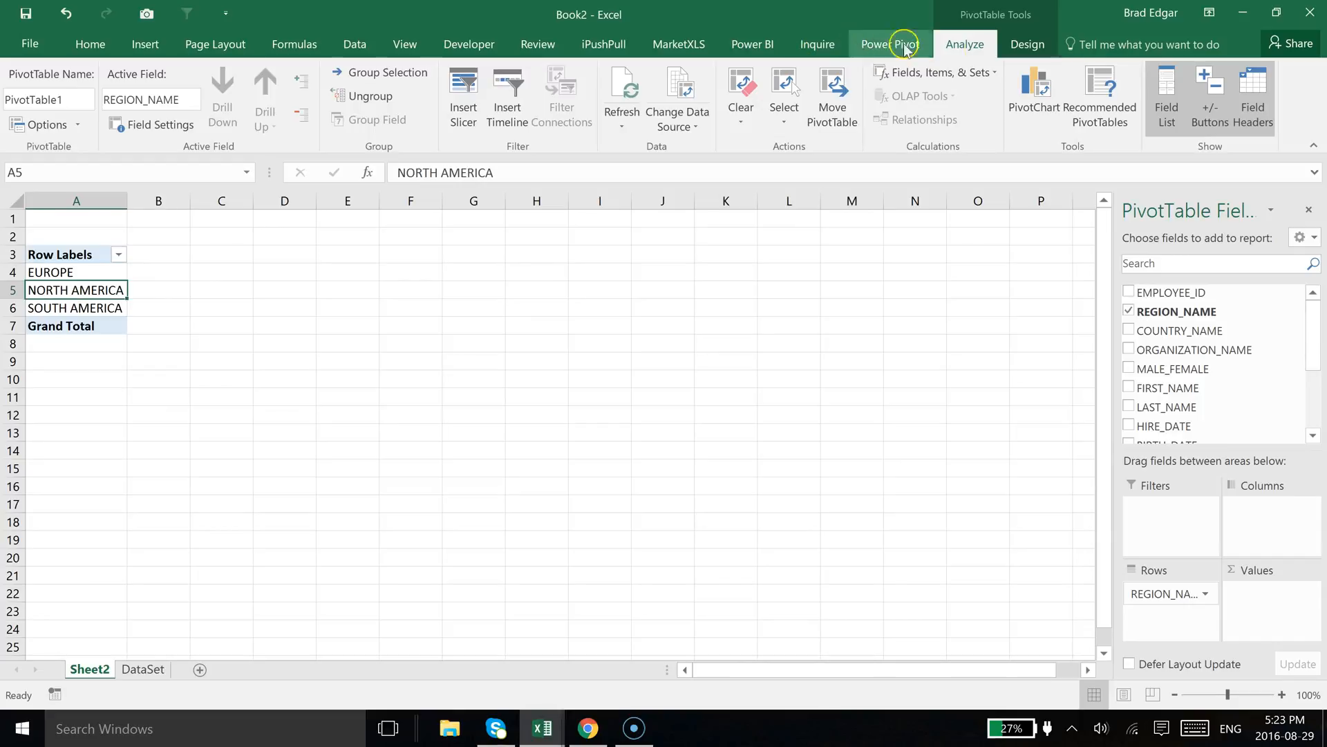
click(1028, 46)
click(964, 42)
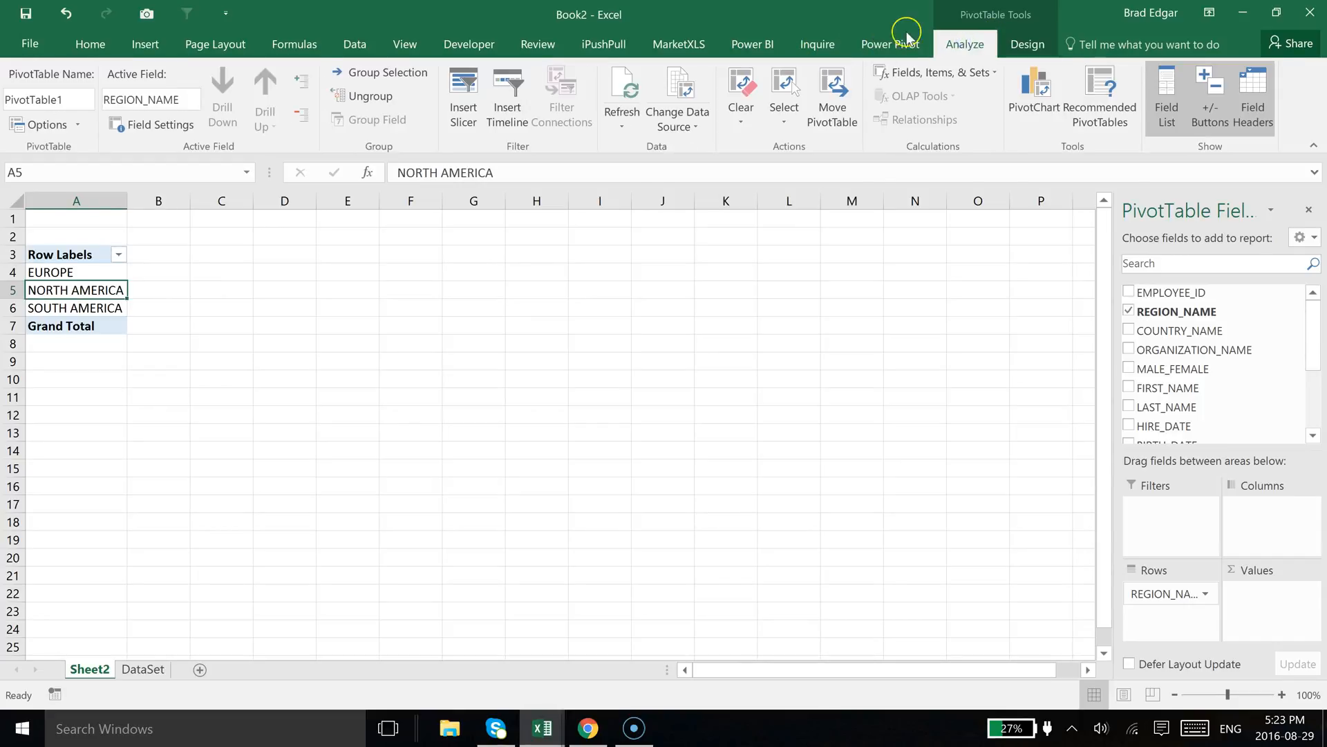
Insert a REGION_NAME slicer for the PivotTable, shorten it to fit its three items, and move it beside the table
click(462, 111)
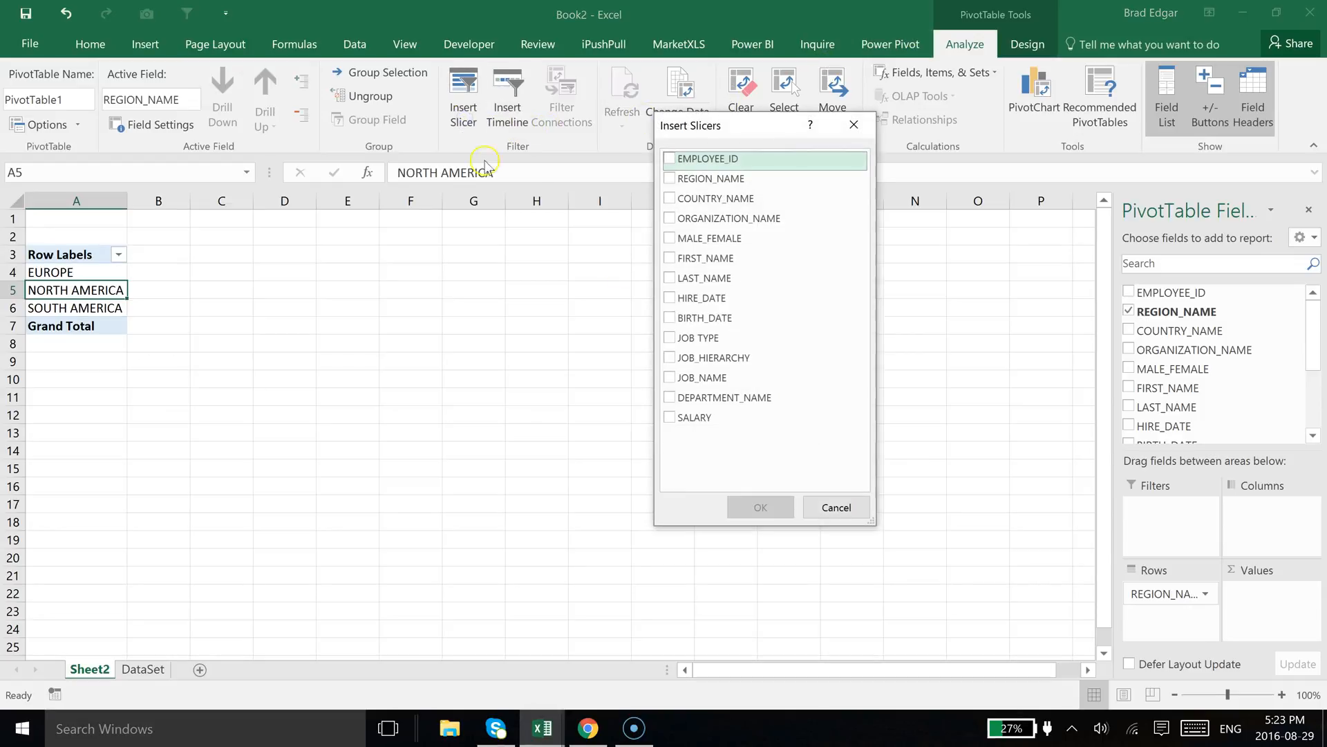
click(671, 181)
click(757, 507)
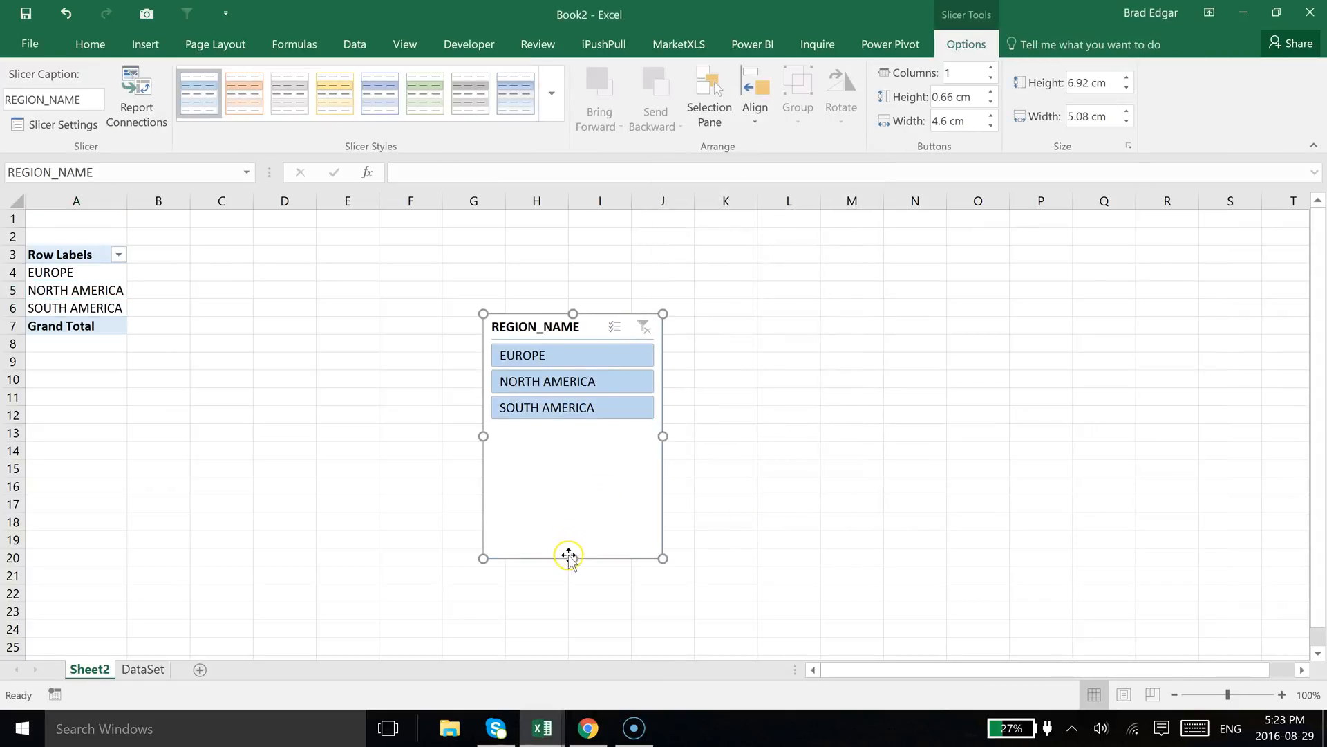
drag(570, 557, 571, 454)
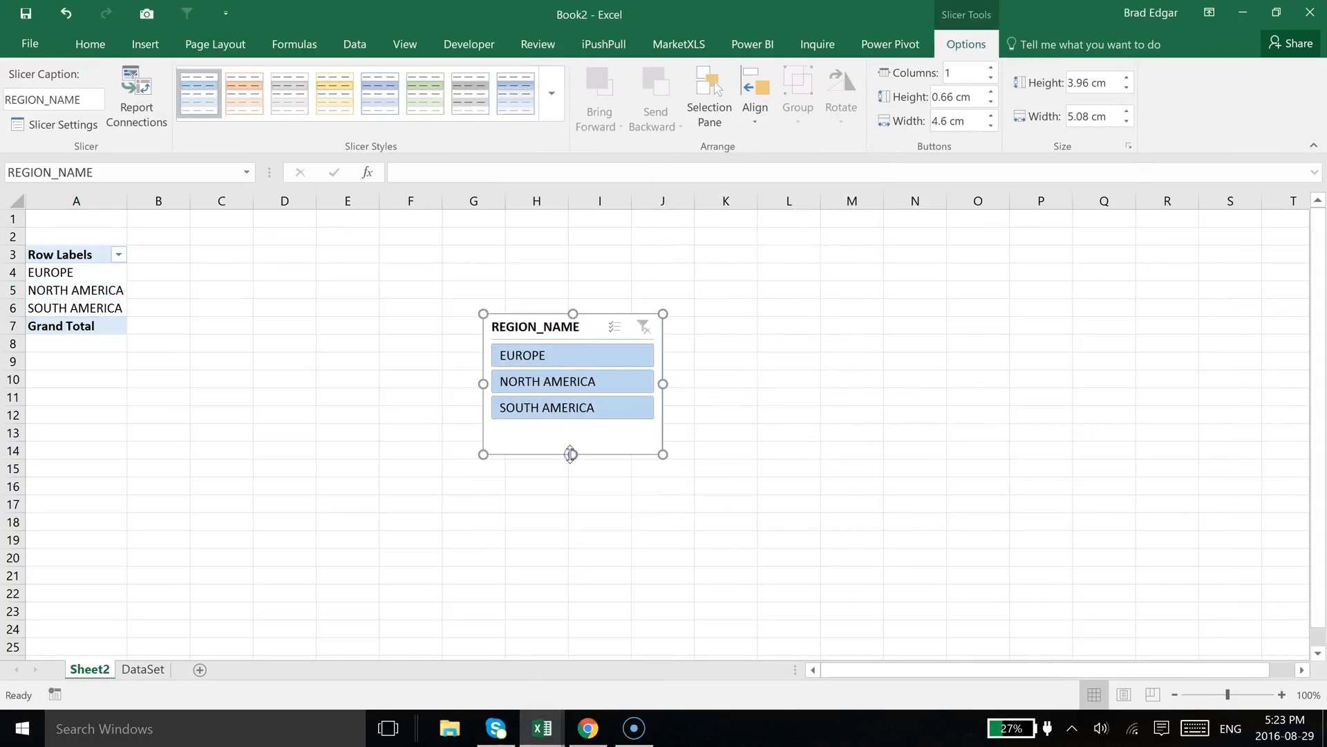
drag(587, 325, 365, 285)
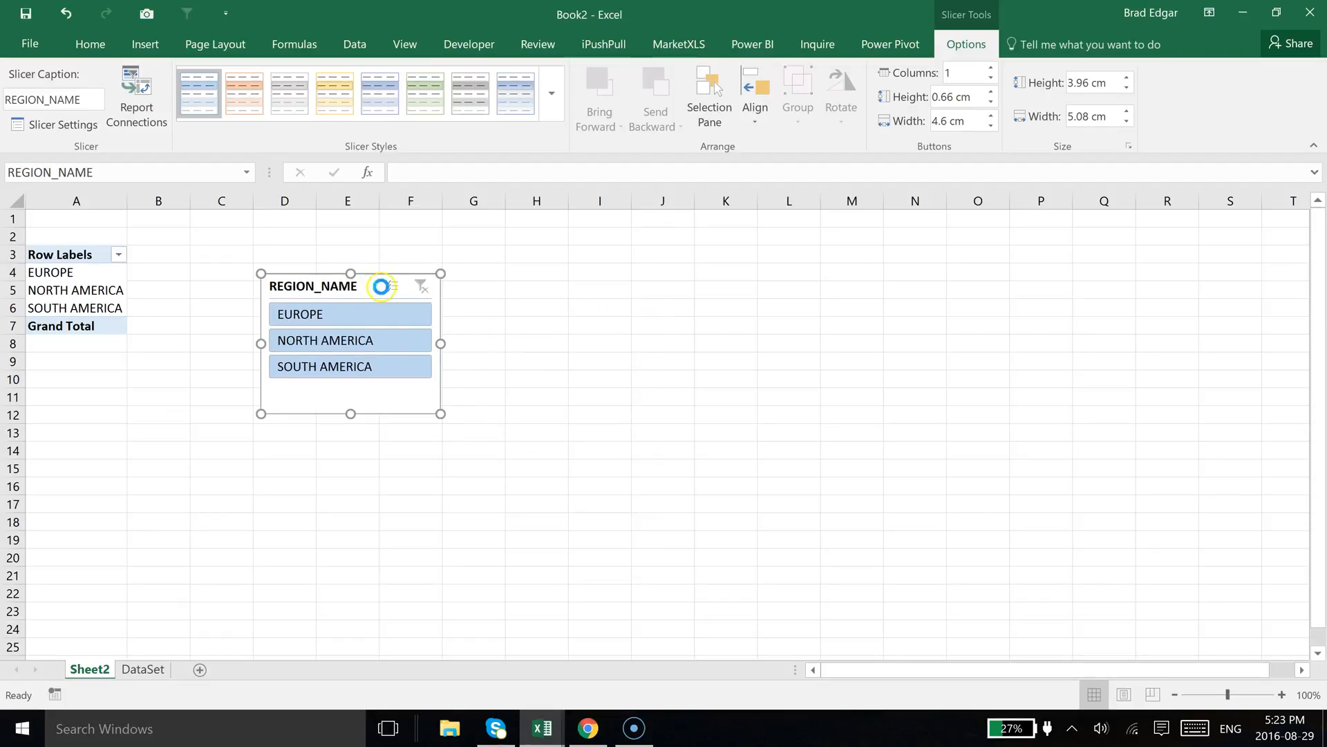
Move the slicer onto the DataSet sheet next to the data, around column P
key(Delete)
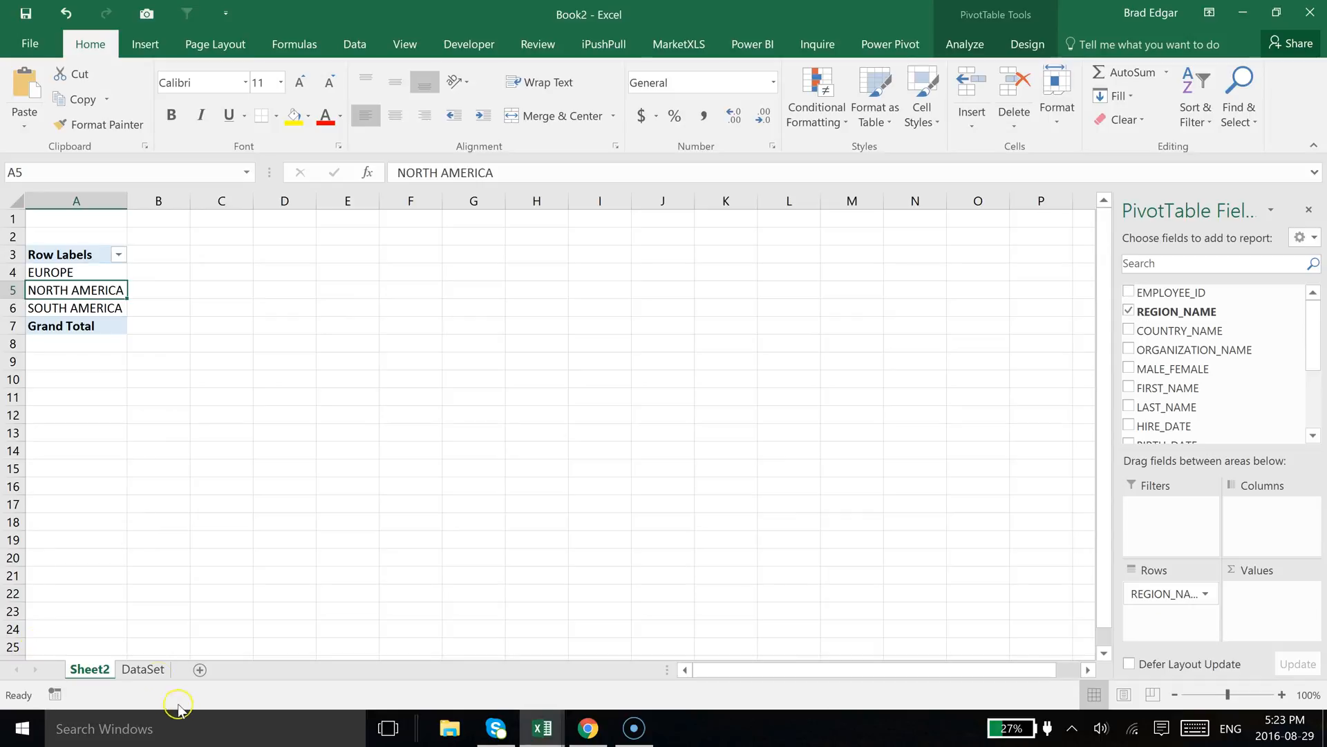
click(138, 669)
click(1217, 333)
click(1176, 256)
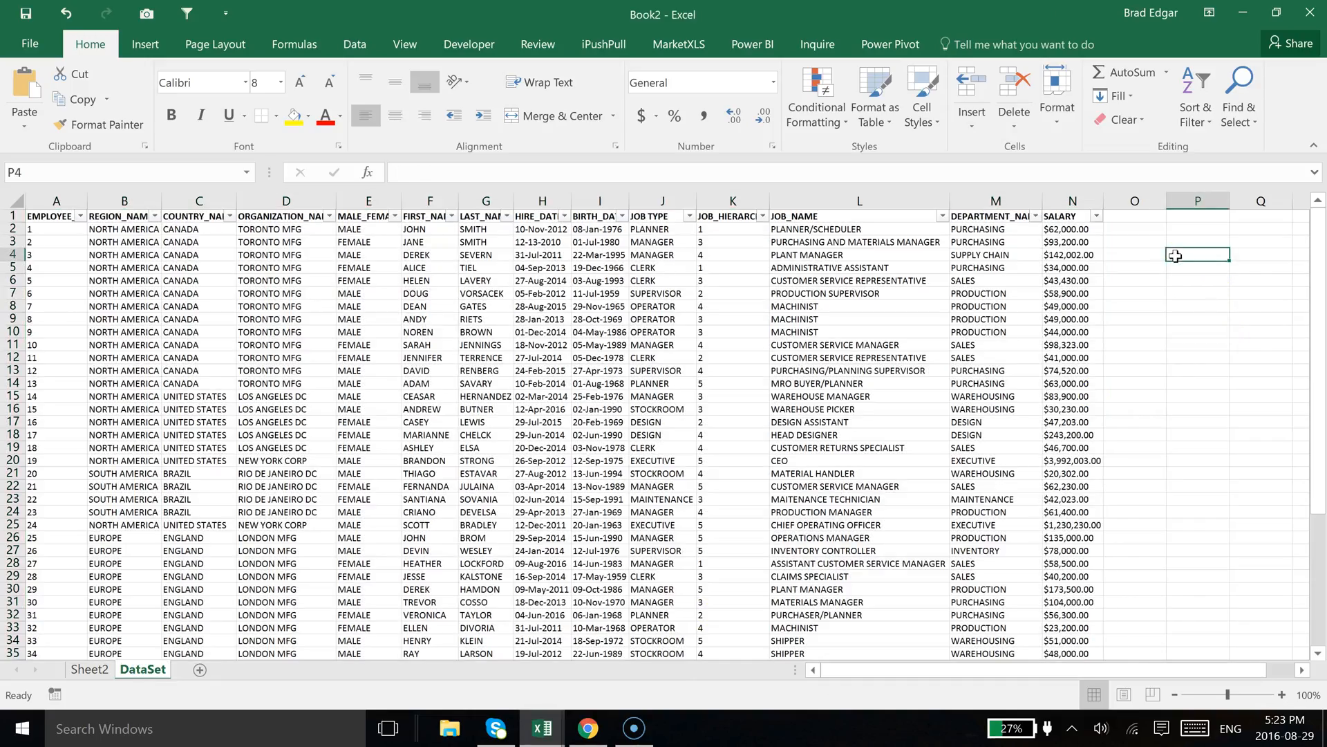
right_click(1176, 254)
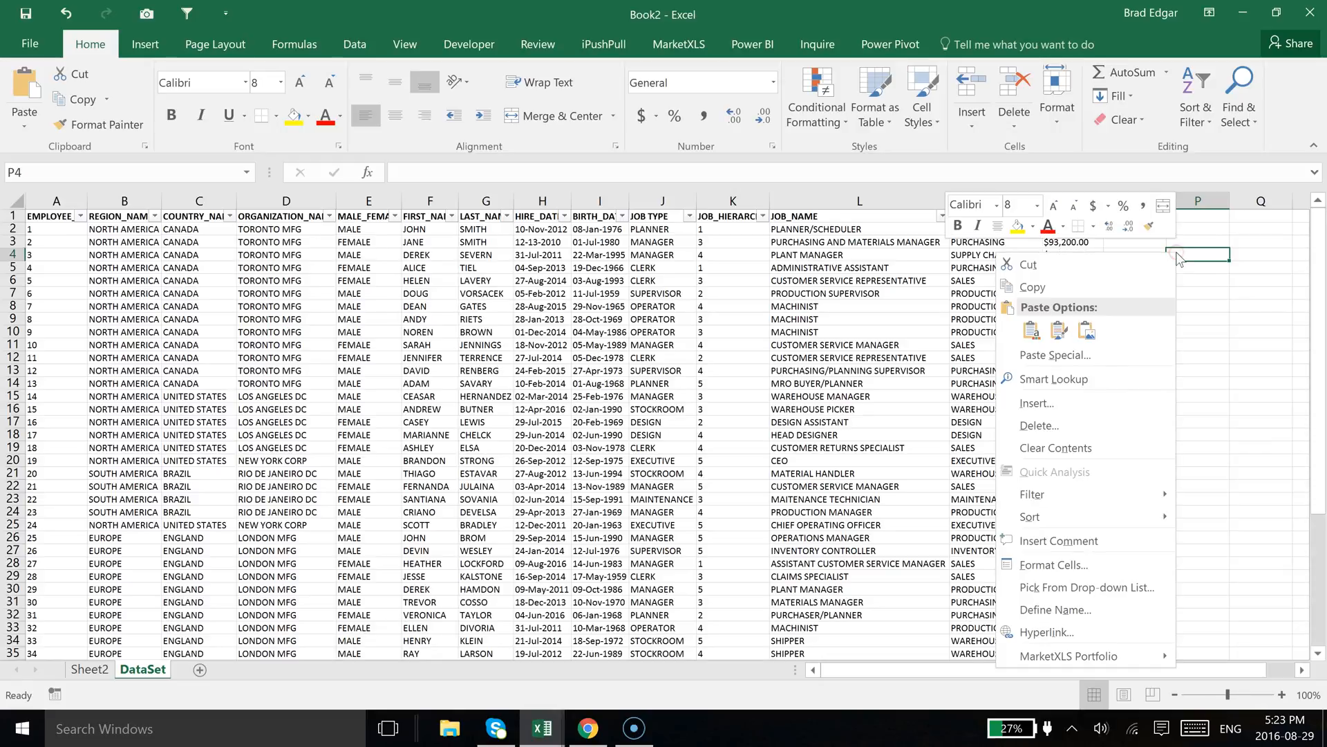
click(1024, 334)
drag(1259, 256, 1203, 238)
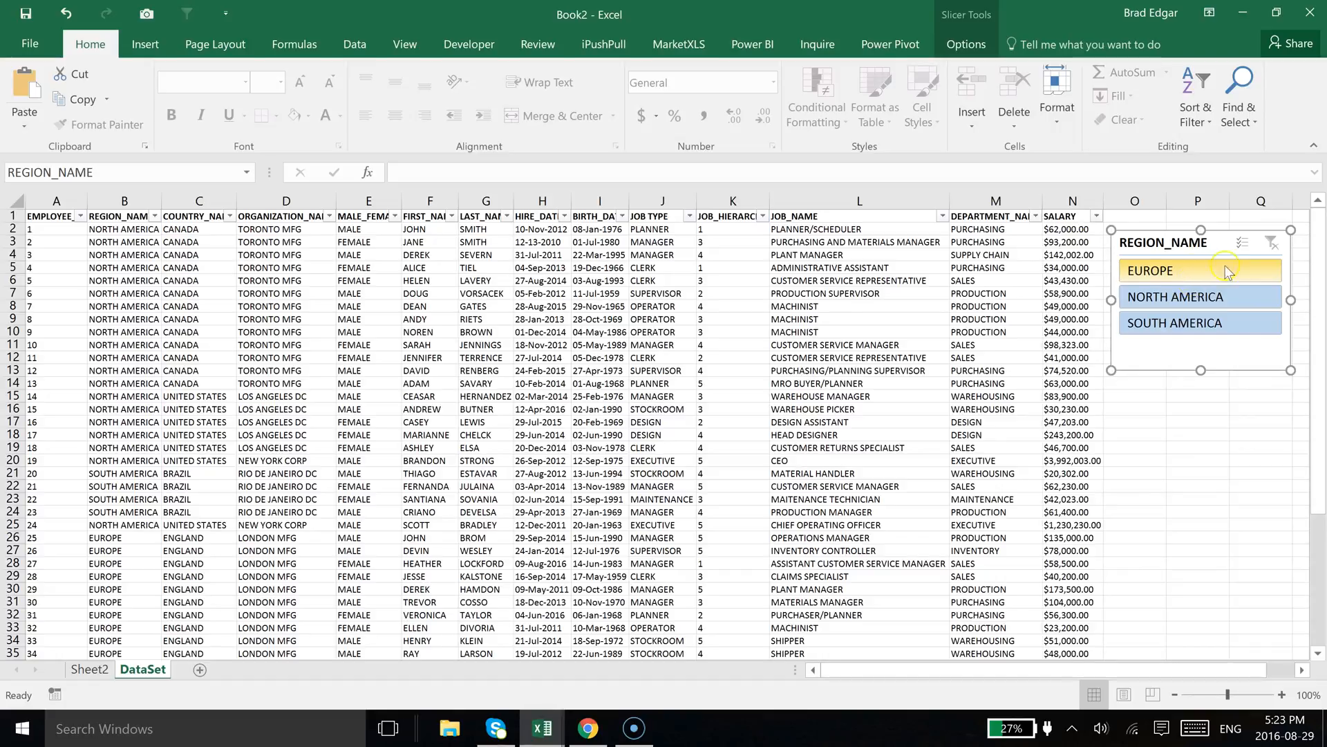
Filter the slicer to EUROPE and check the PivotTable's result on Sheet2
click(1205, 269)
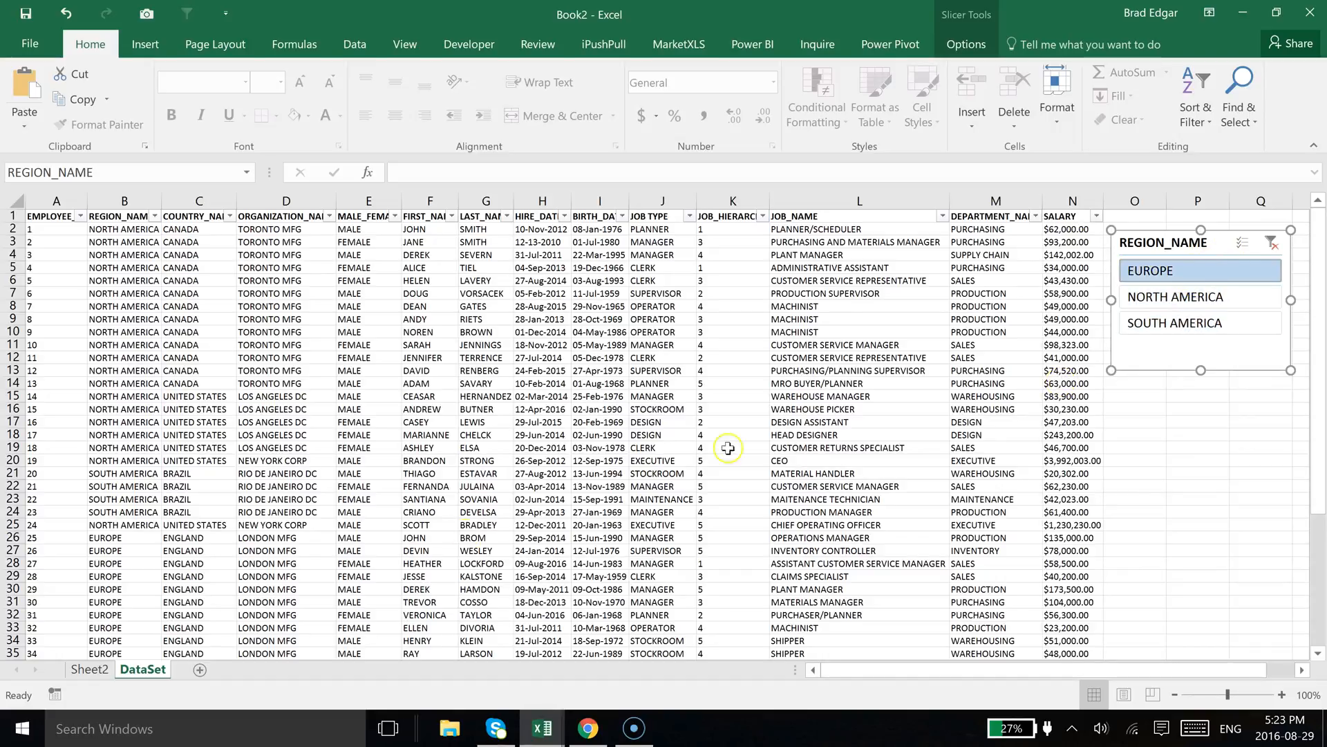
click(95, 670)
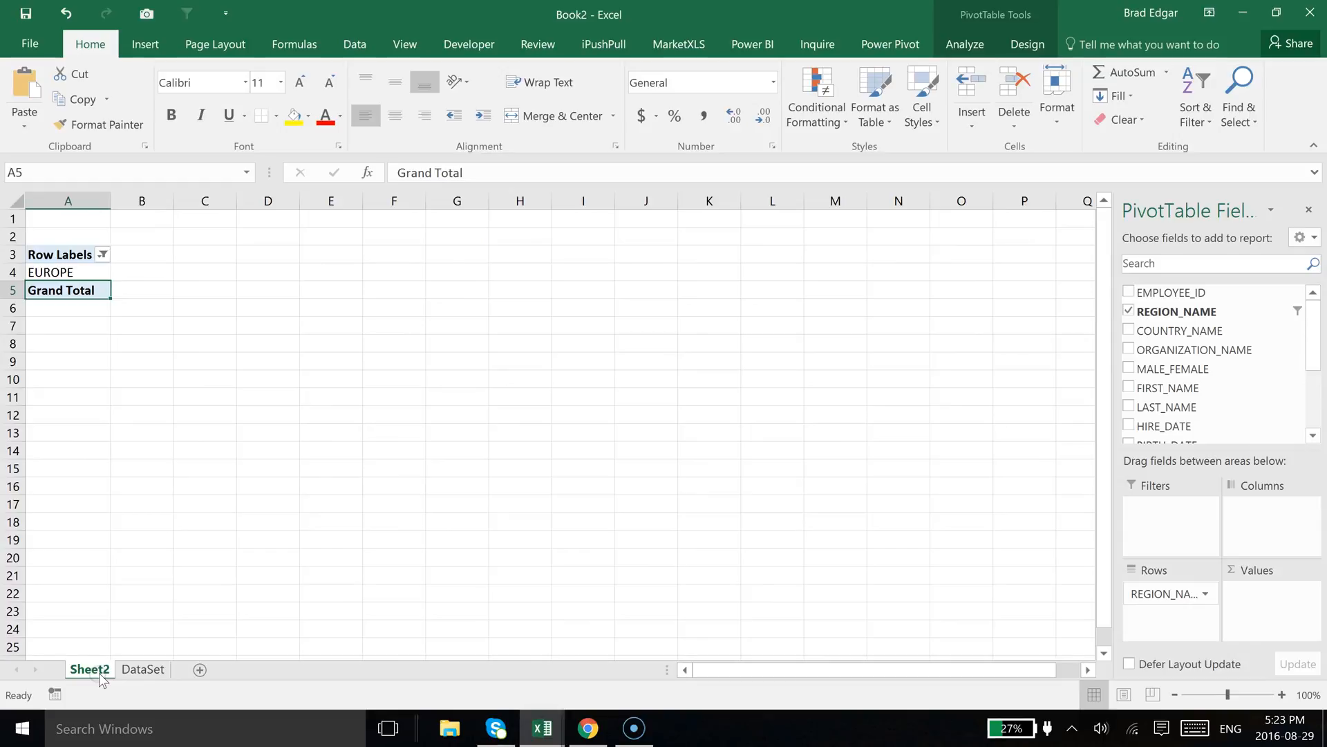
click(142, 669)
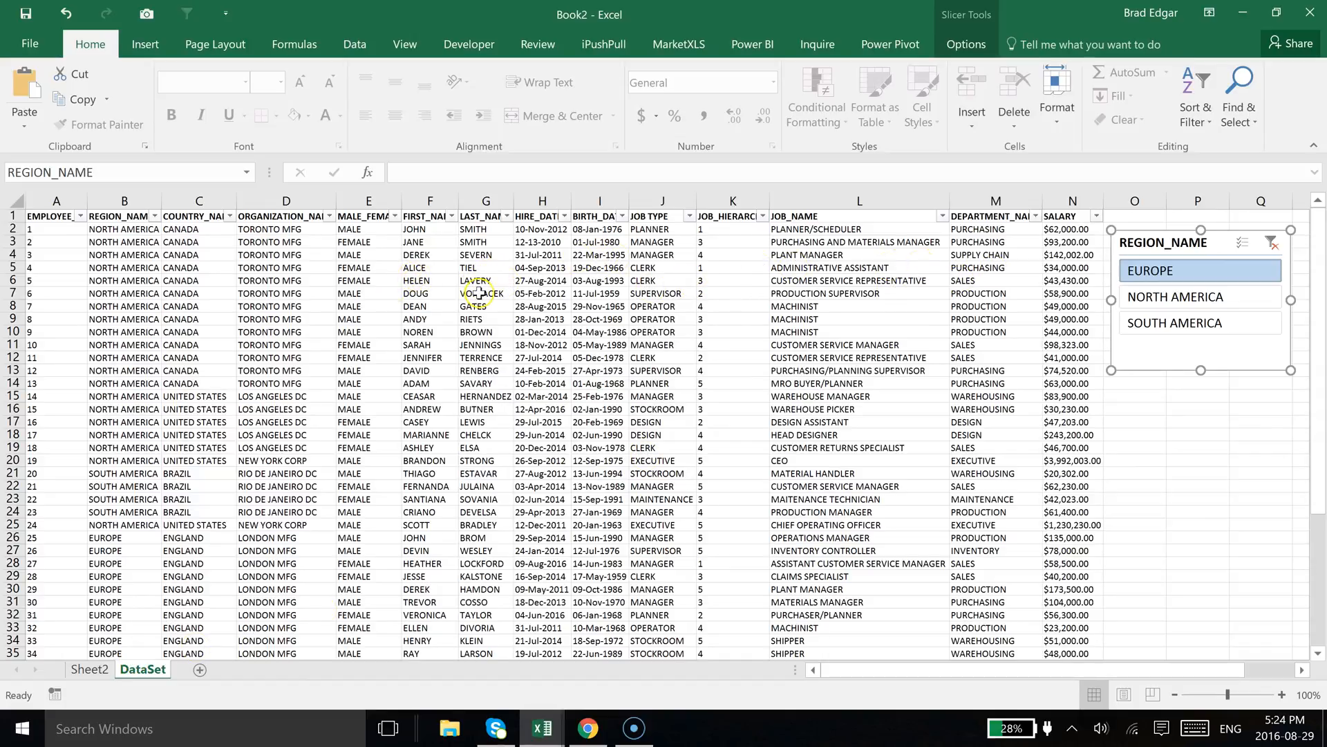
Select the first data row A2:N2 and start a new conditional formatting rule that uses a formula
click(504, 293)
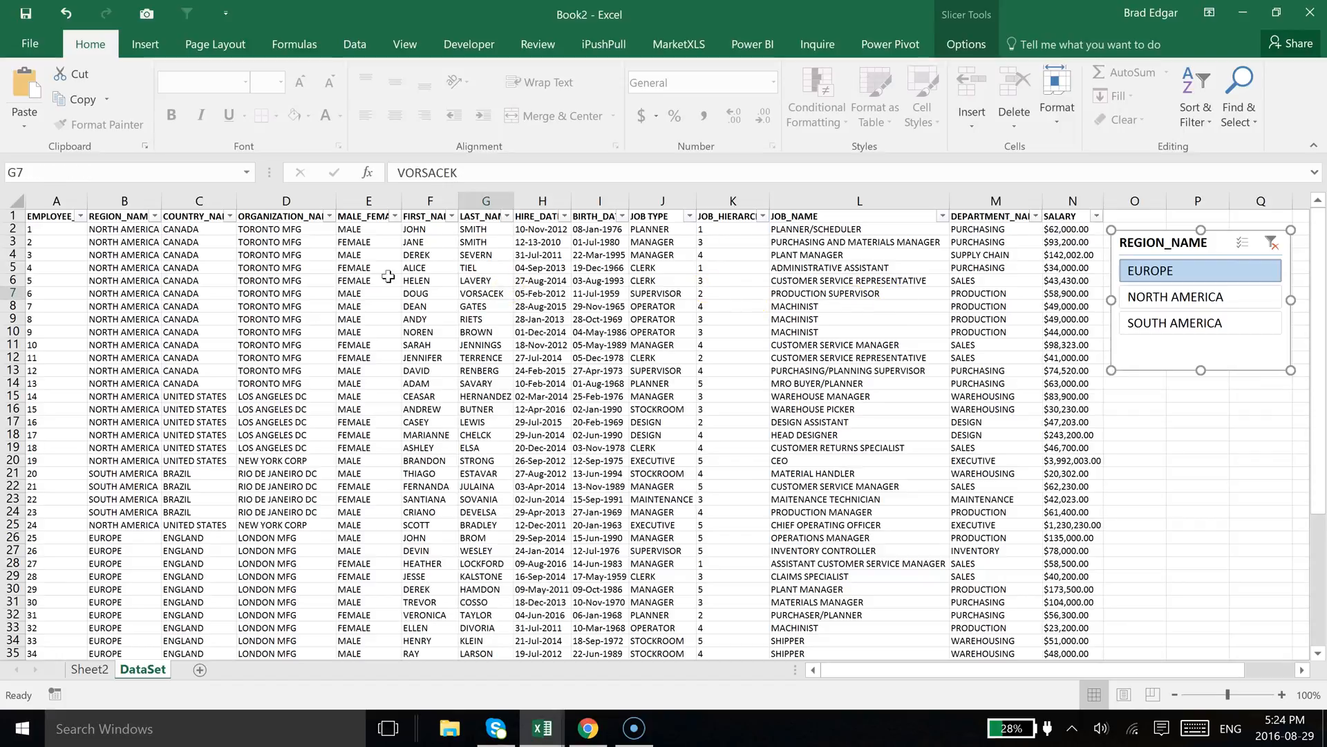
drag(59, 230, 1071, 230)
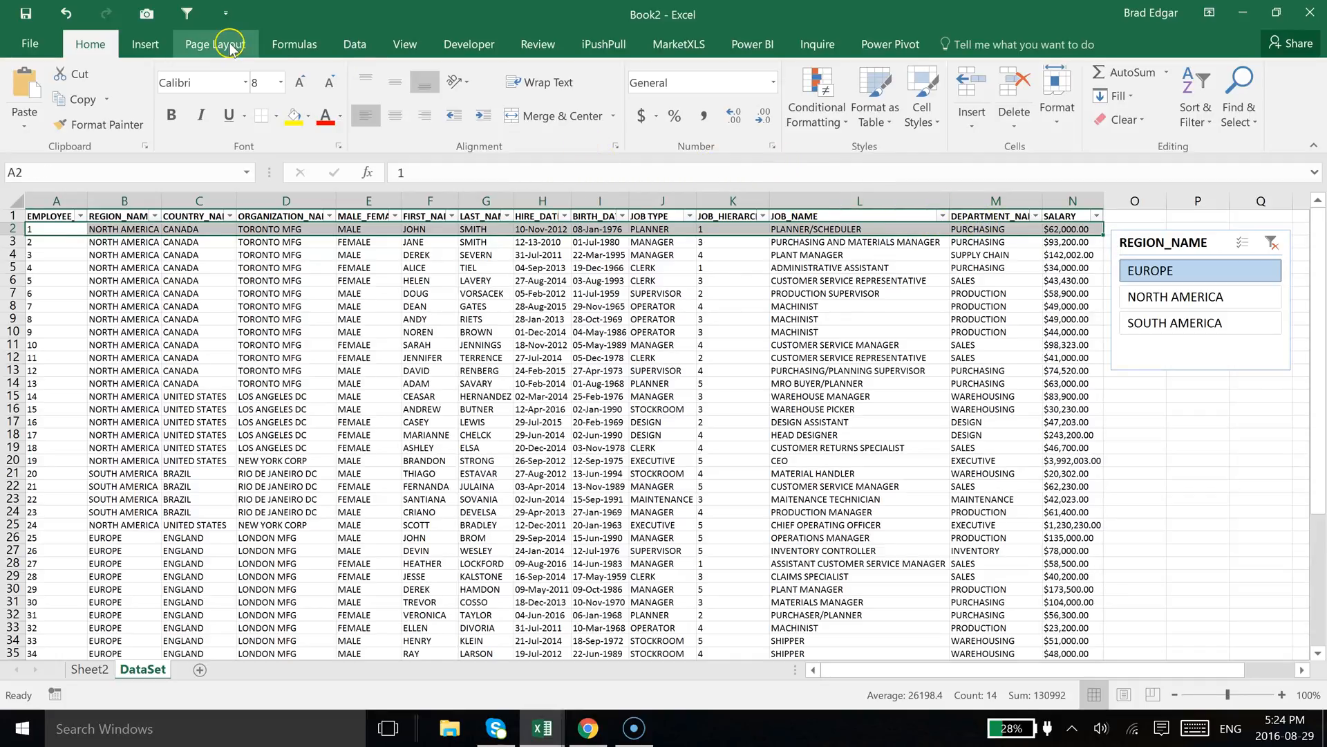
click(837, 121)
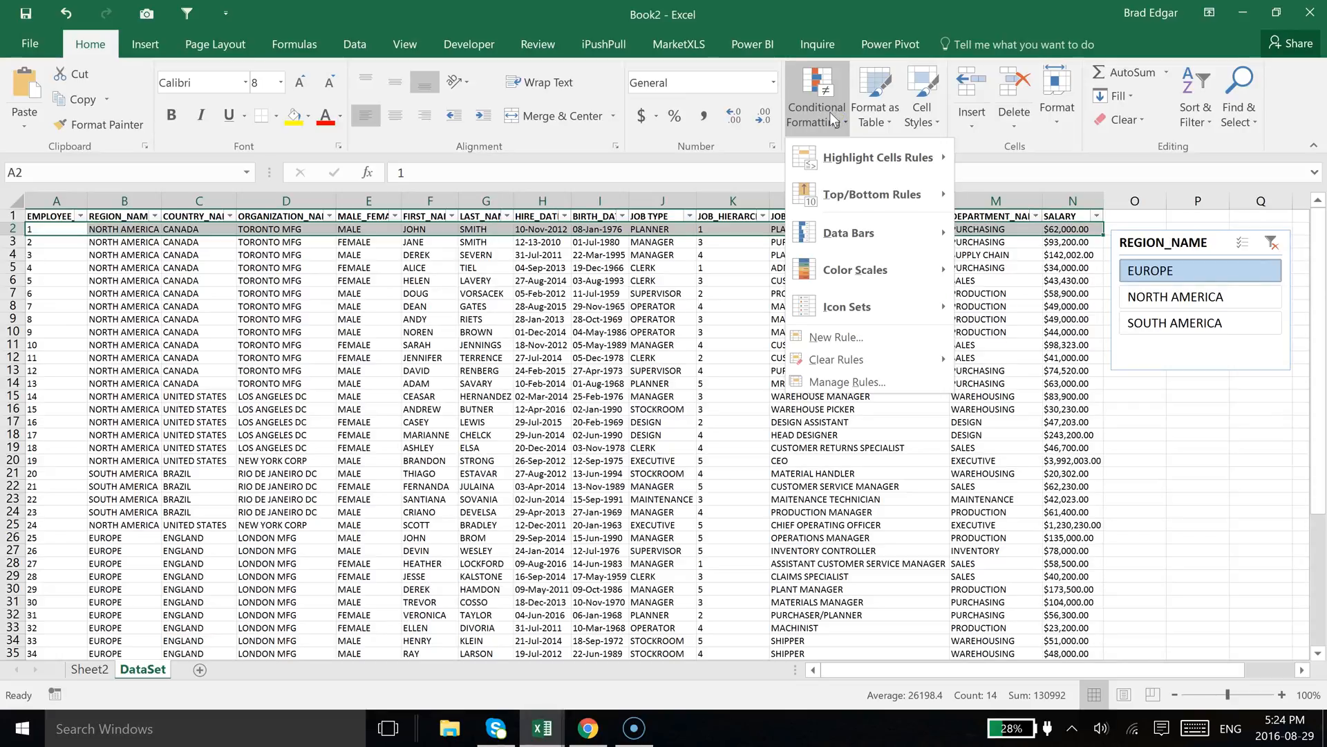
click(888, 339)
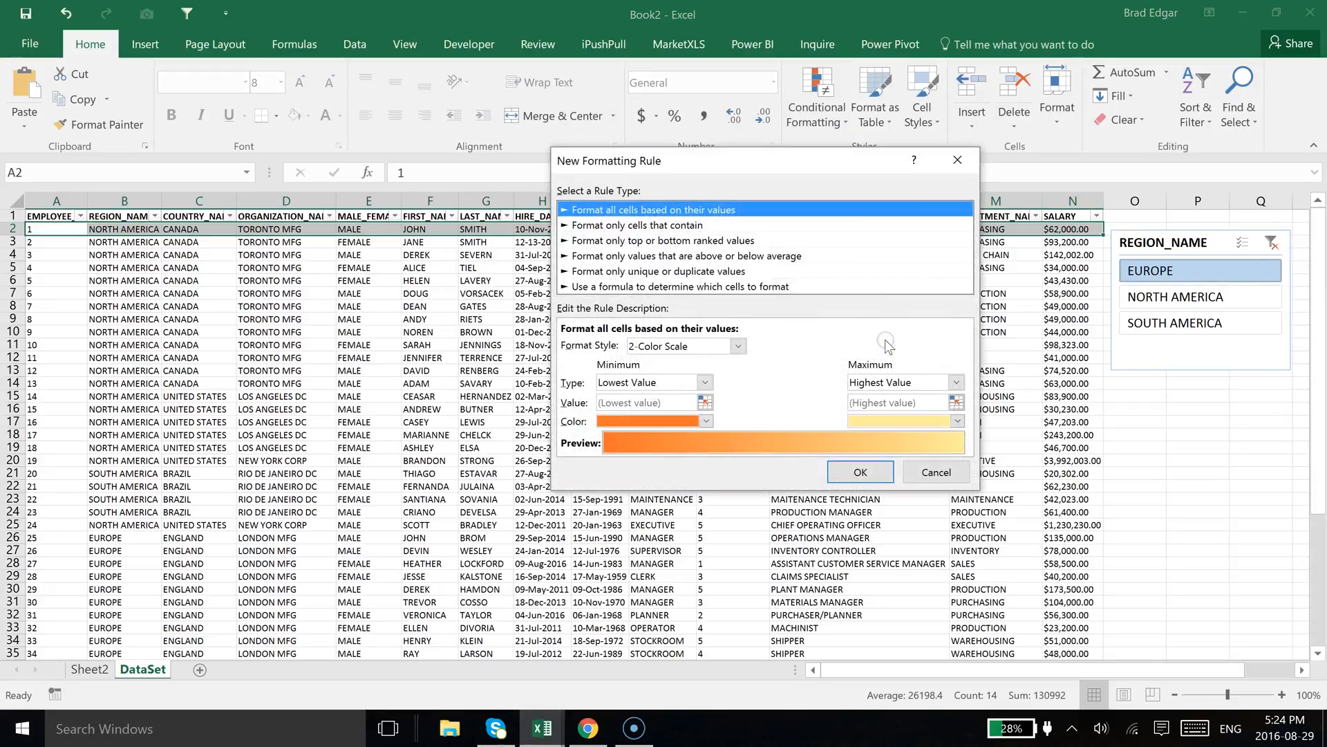
click(731, 287)
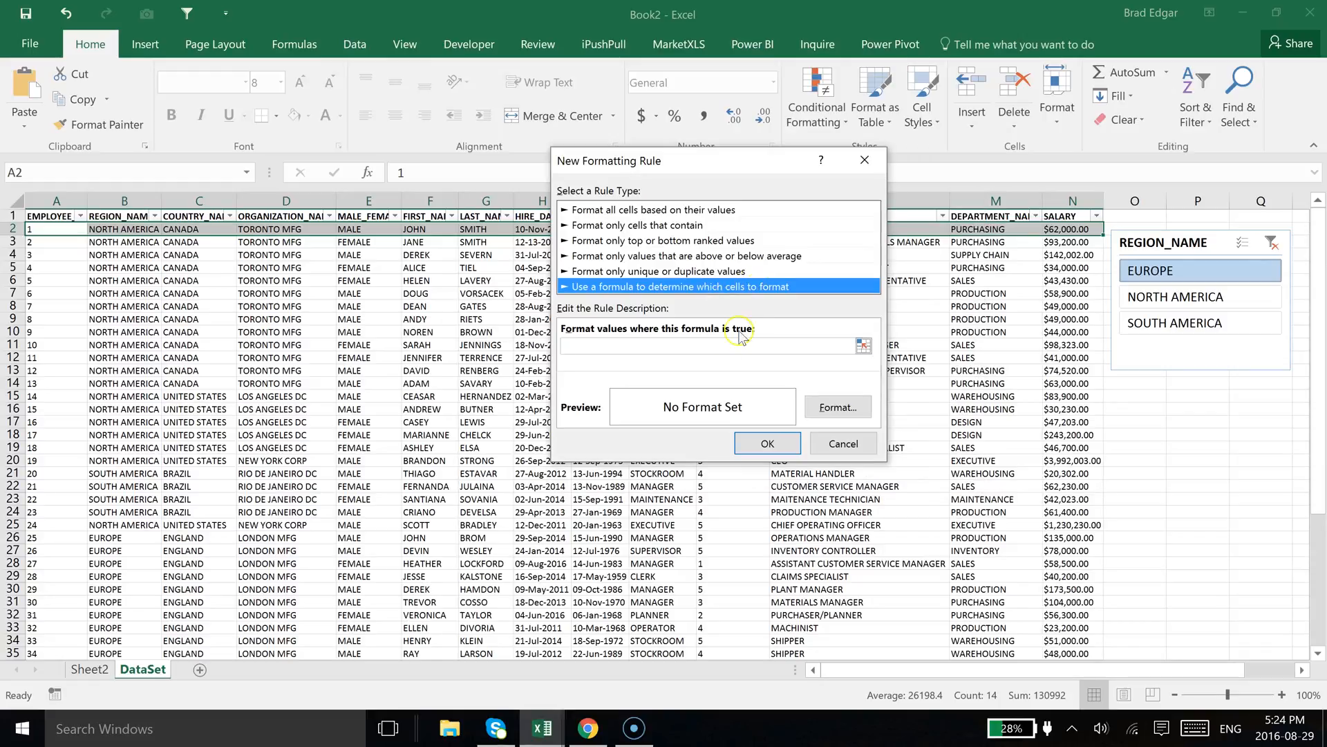
Enter the rule formula =$B2=Sheet2!$A$4, comparing the region with the pivot's first row label
click(589, 345)
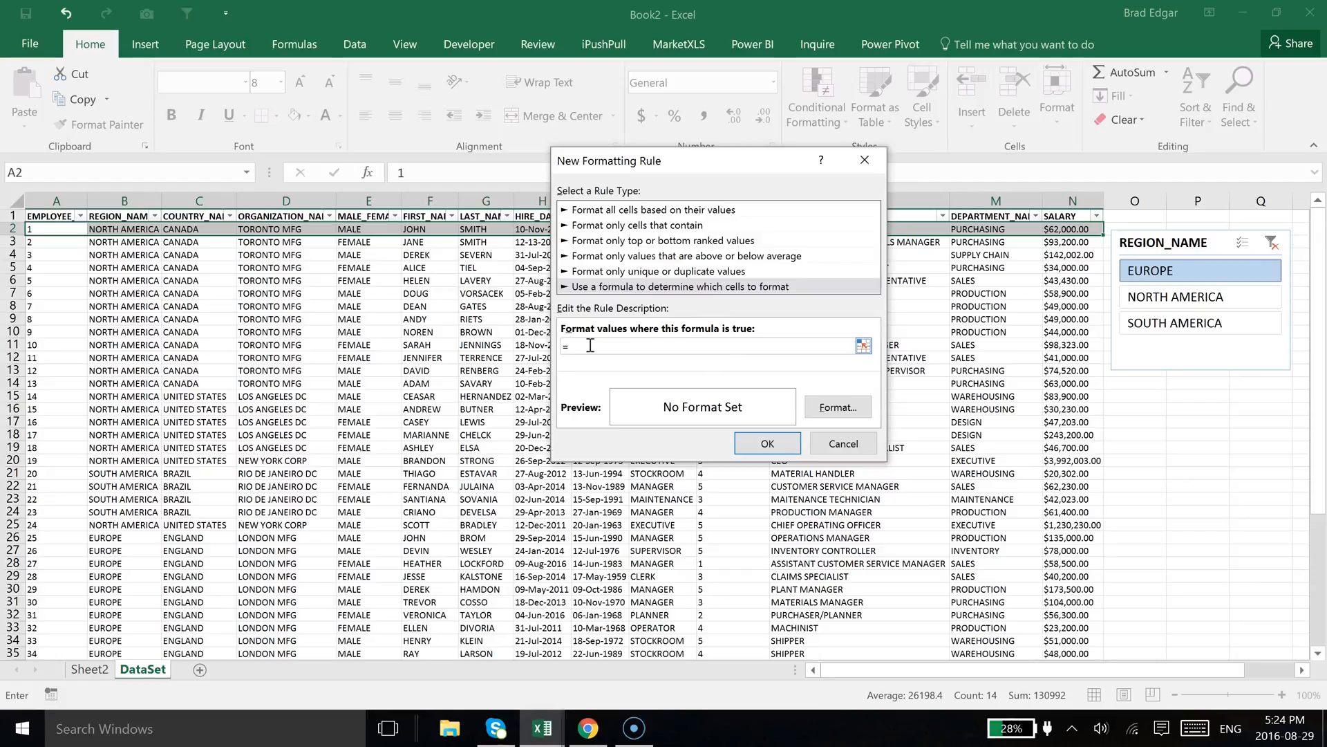
click(116, 231)
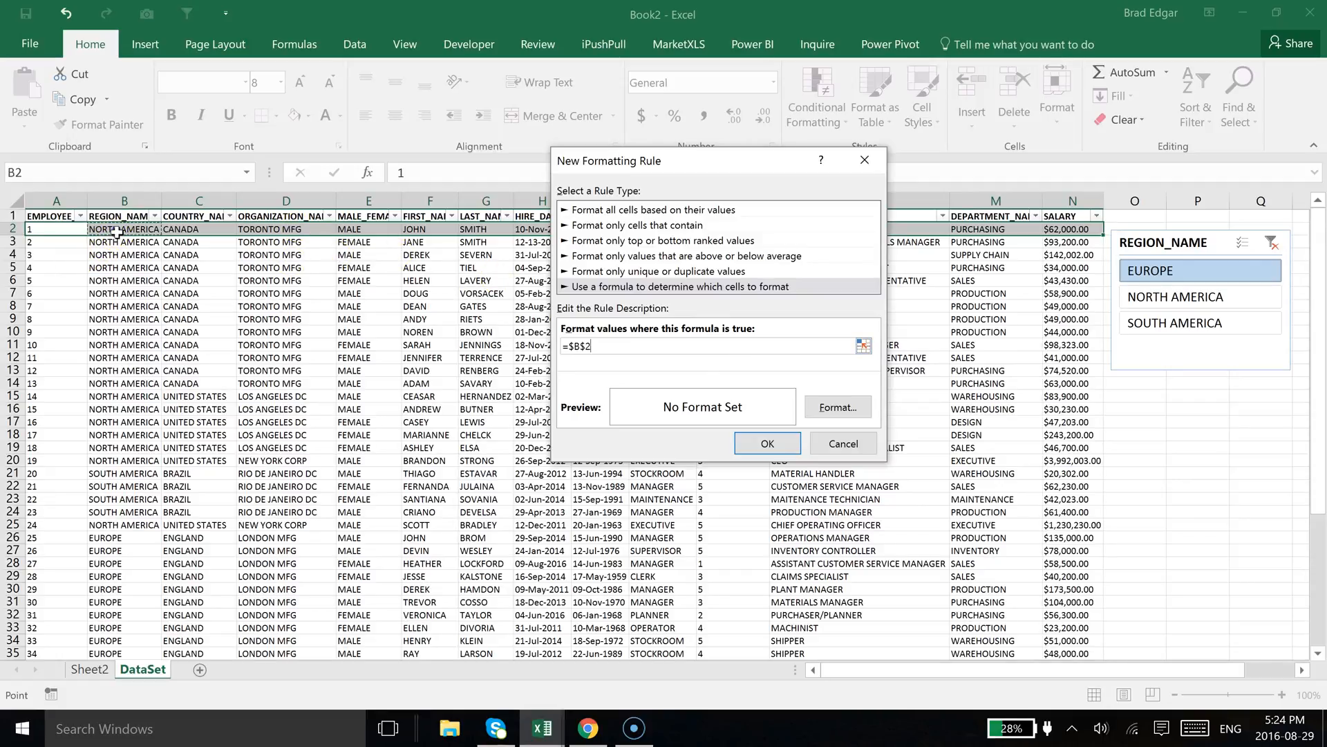
click(584, 349)
key(BackSpace)
click(90, 669)
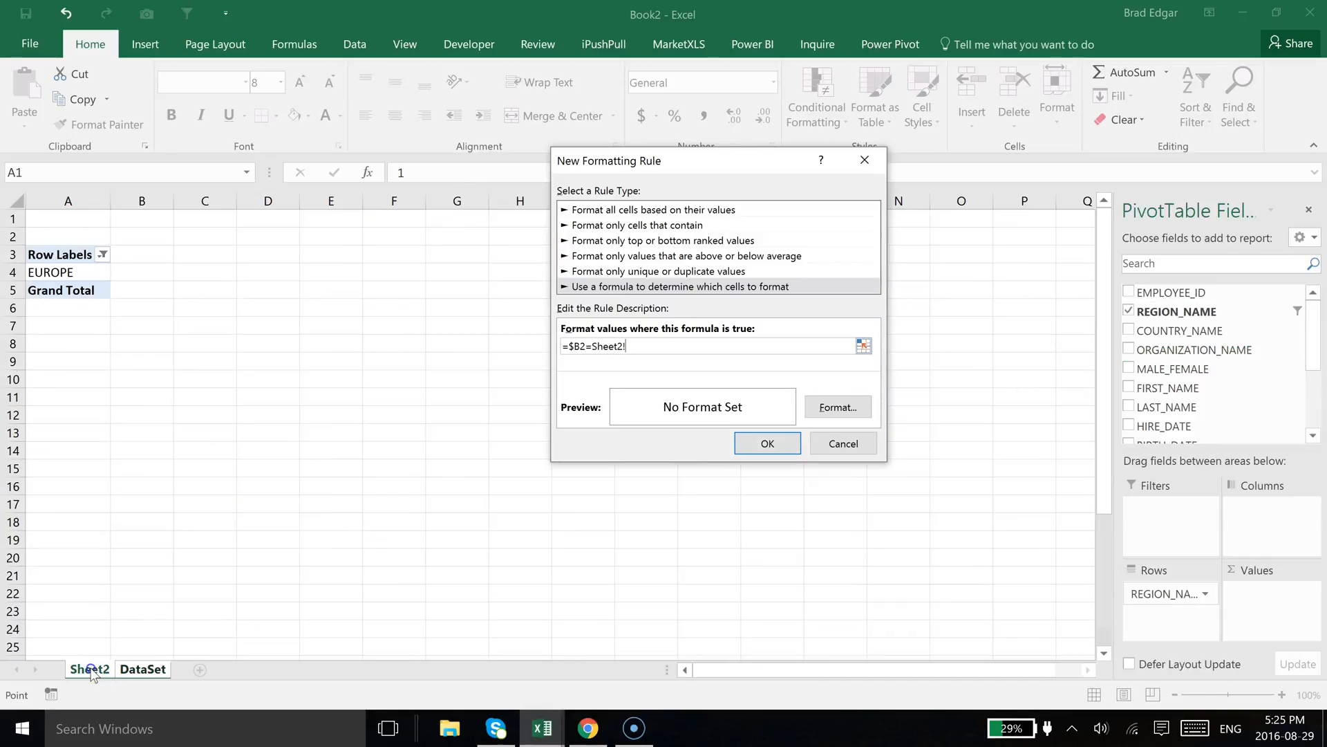
click(64, 274)
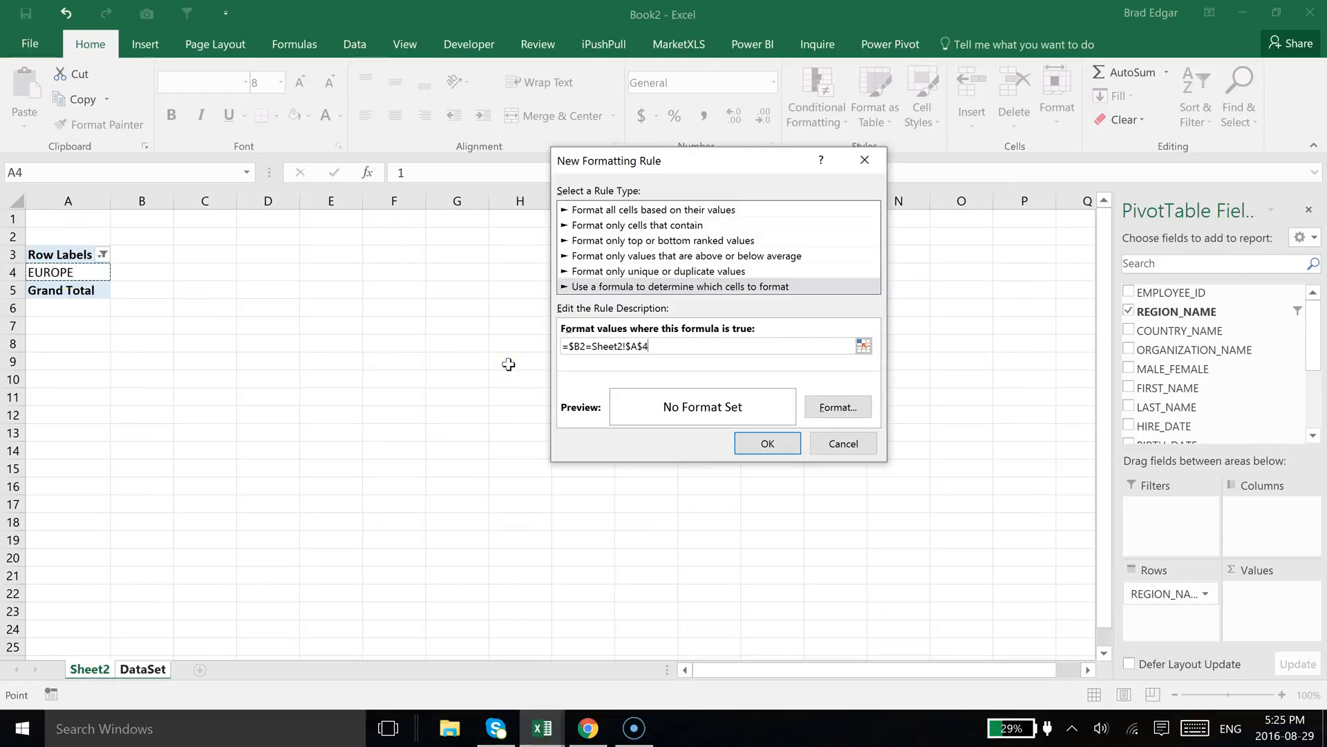
Set the rule's format to an orange outline border and a light orange background fill
click(840, 408)
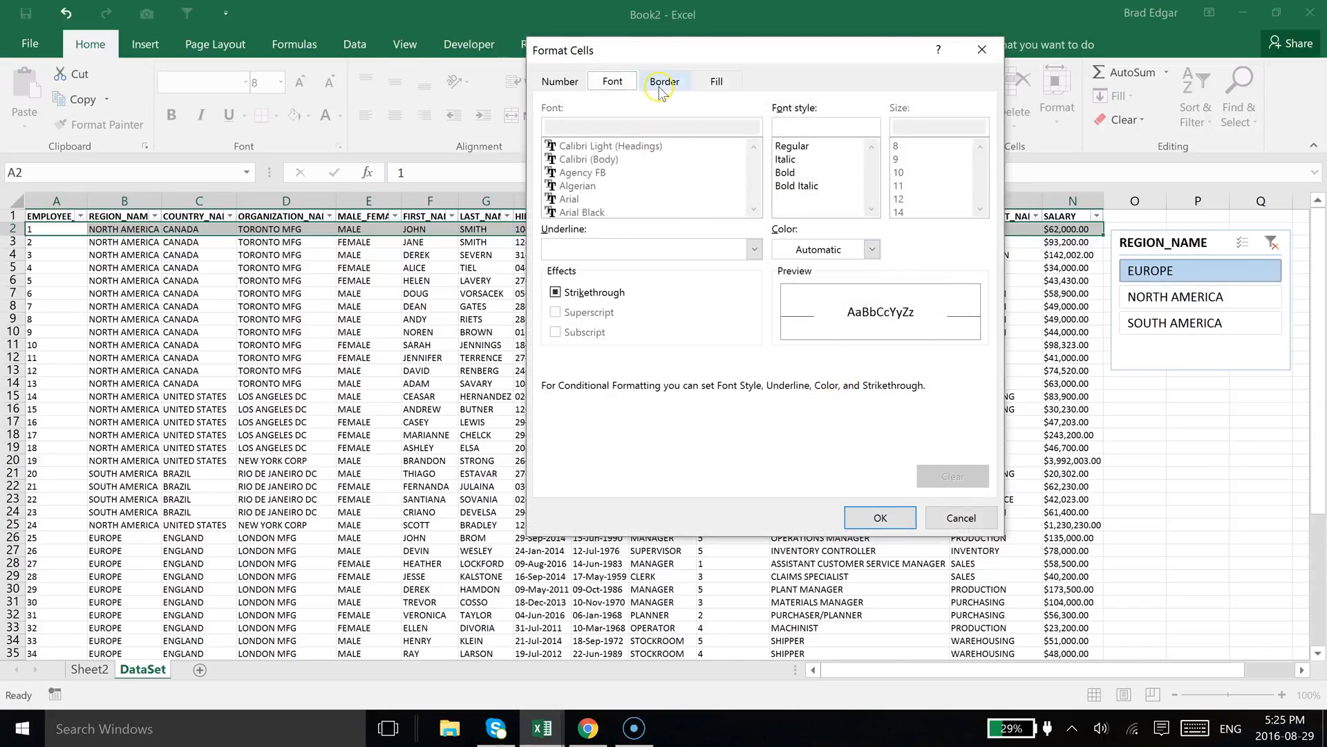
click(680, 80)
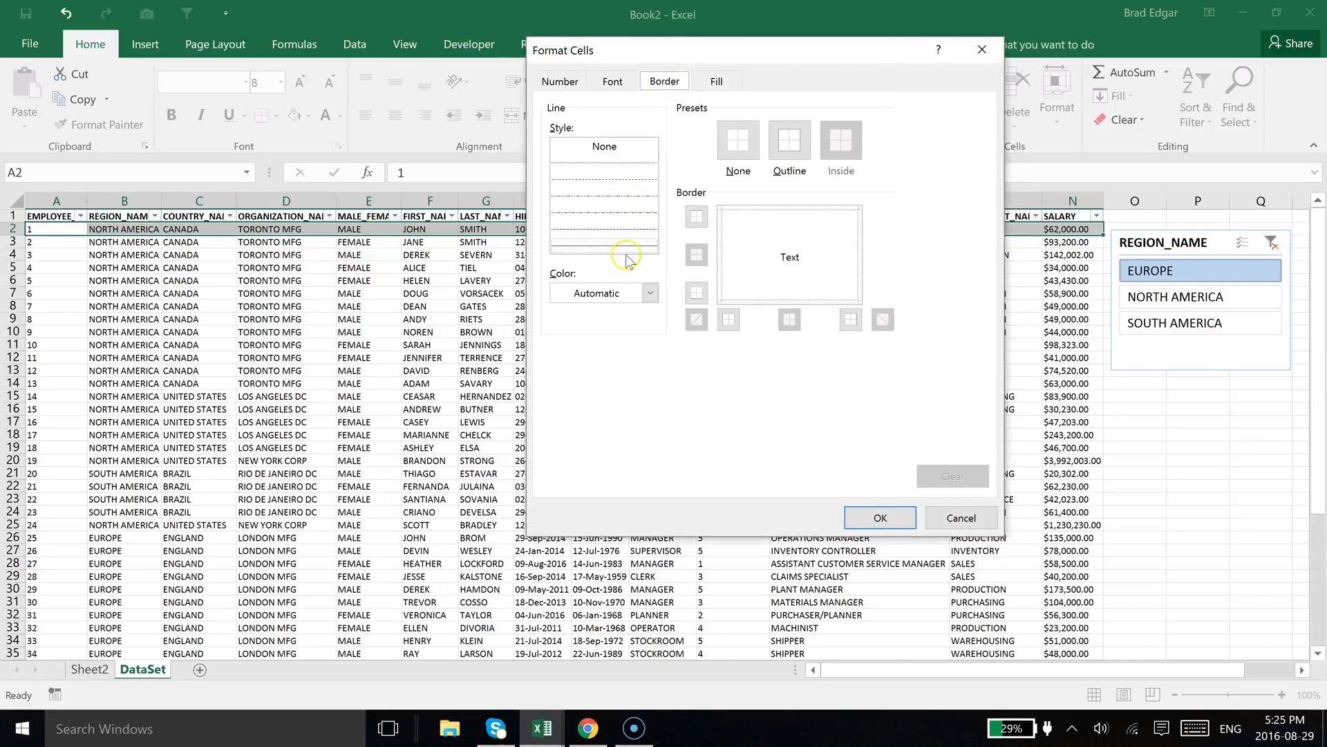
click(640, 290)
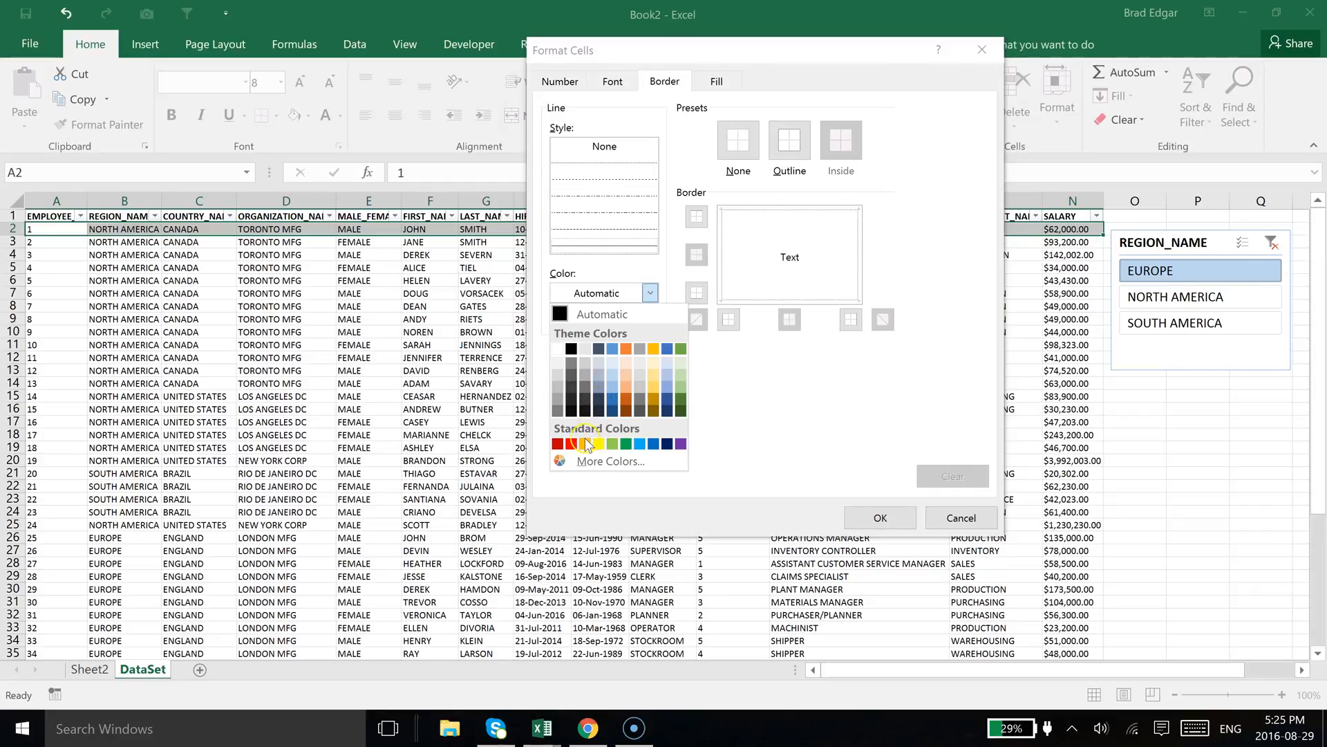
click(628, 403)
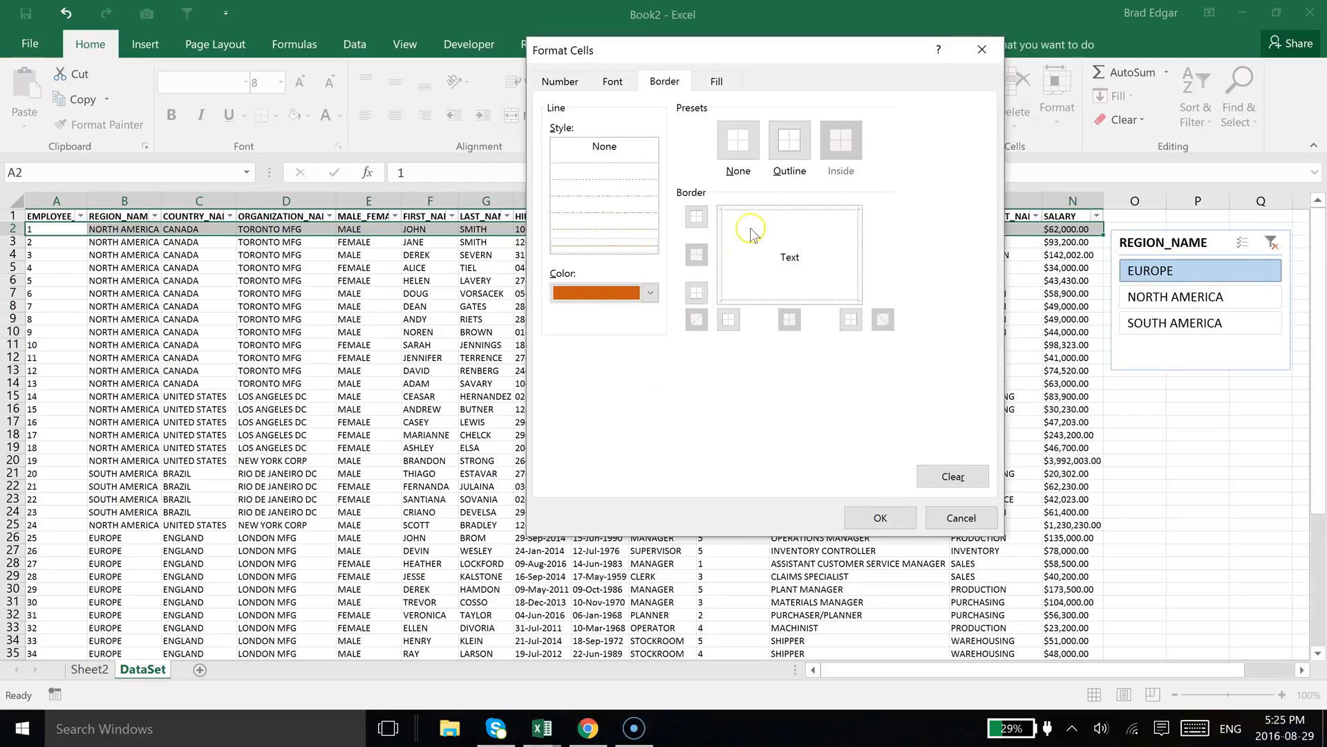
click(767, 209)
click(786, 304)
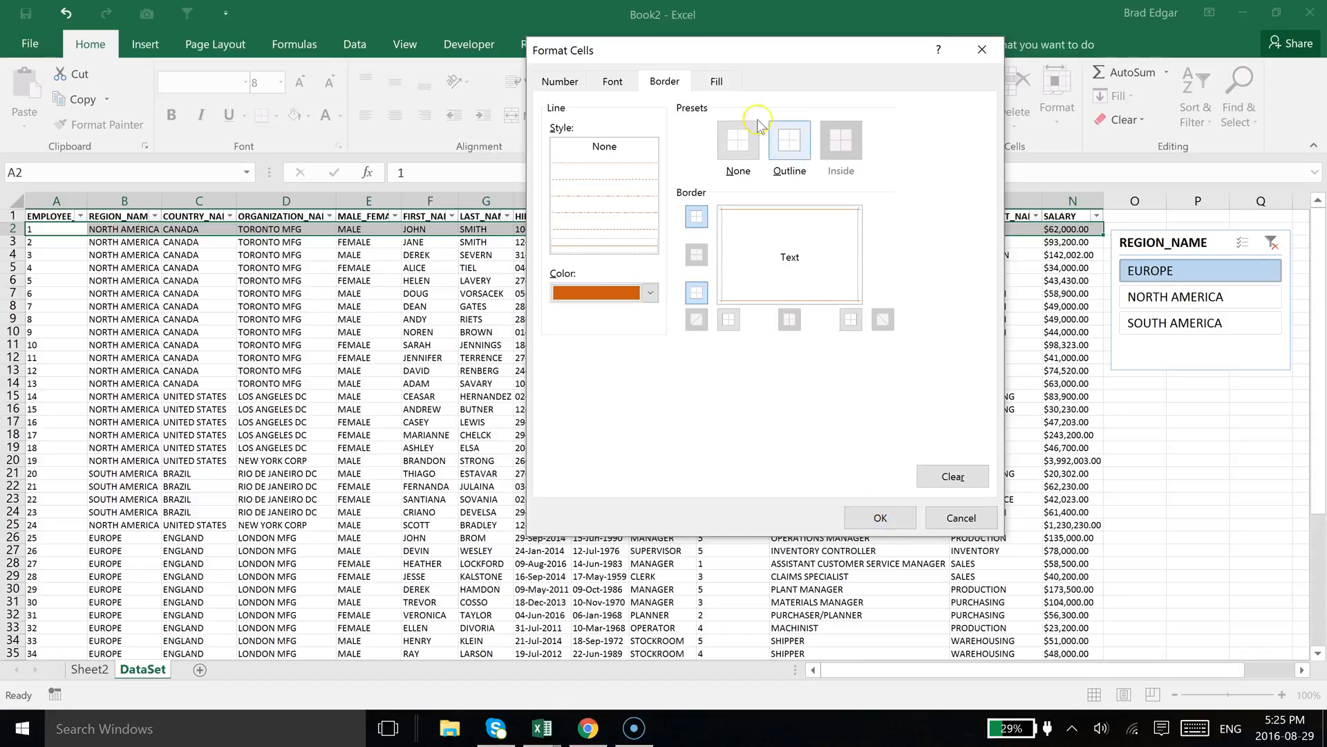
click(719, 81)
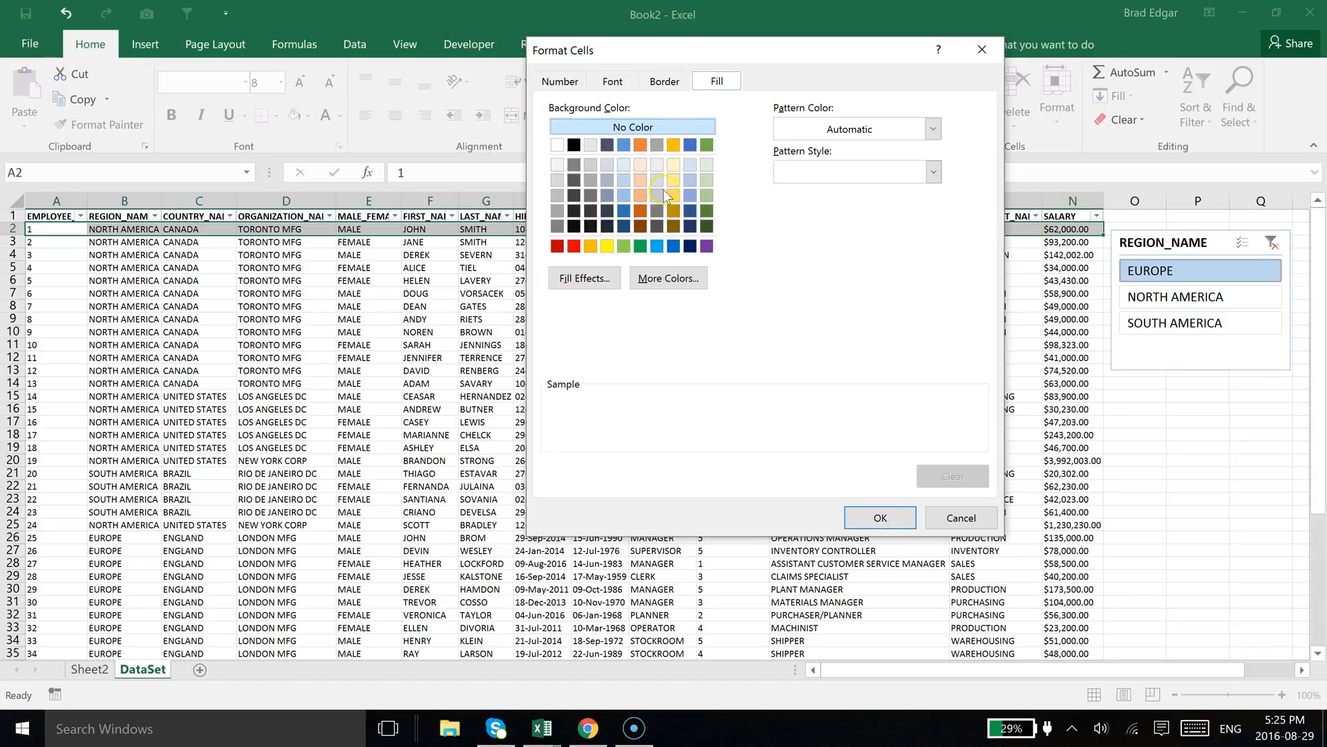
click(640, 180)
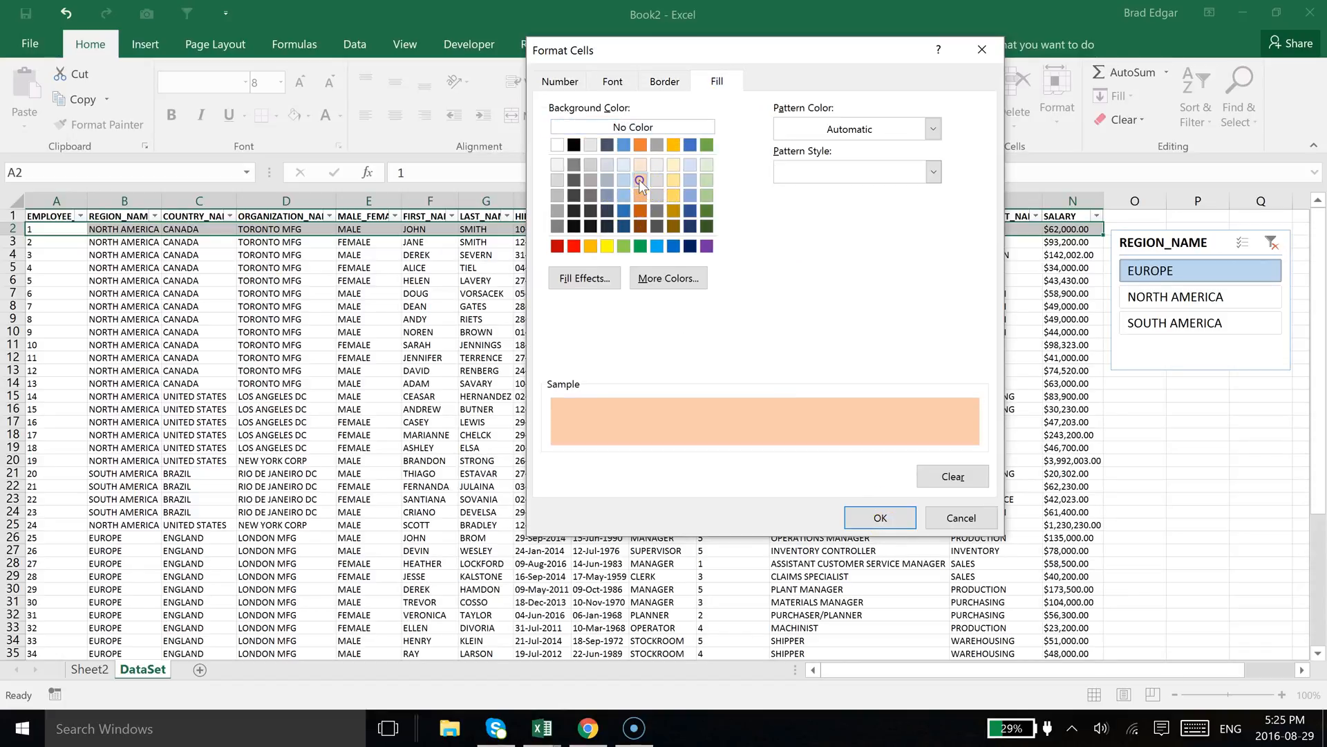
Confirm the new formatting rule and switch the slicer to NORTH AMERICA to test the highlight on row 2
click(880, 515)
click(767, 443)
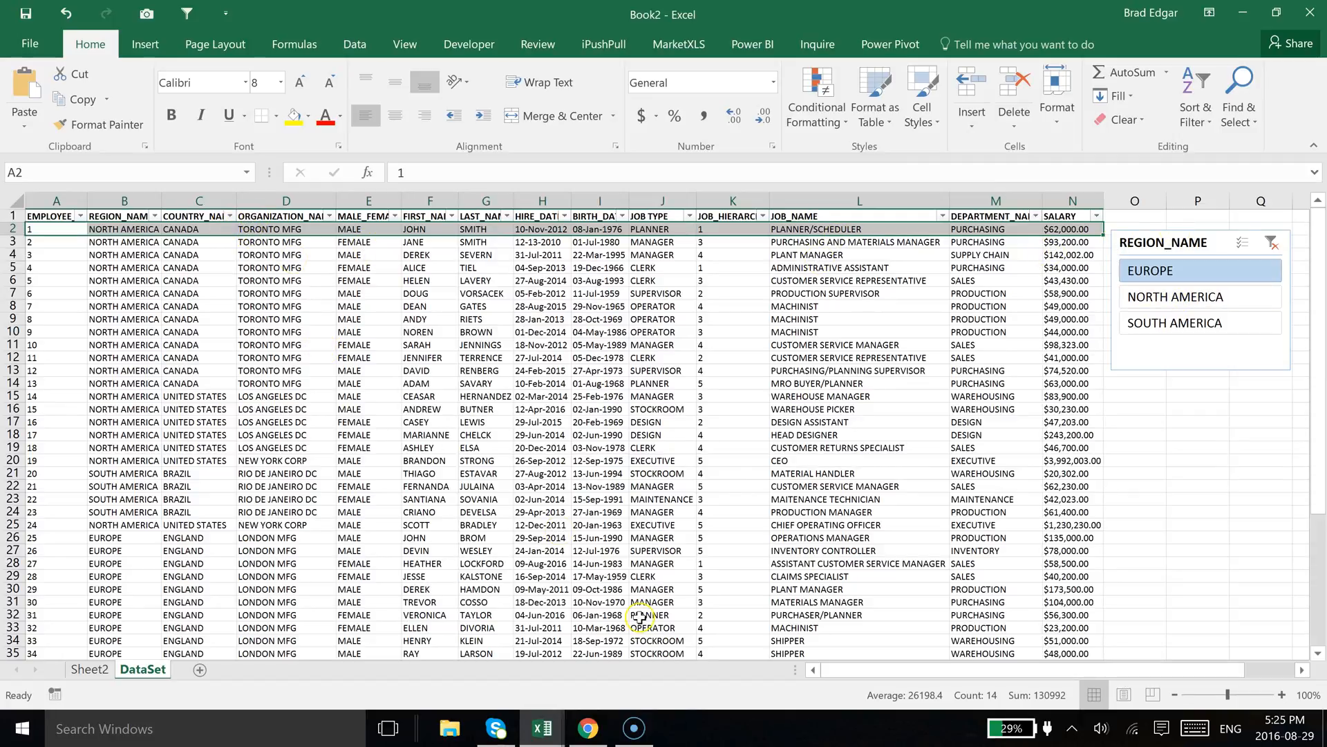
click(1168, 298)
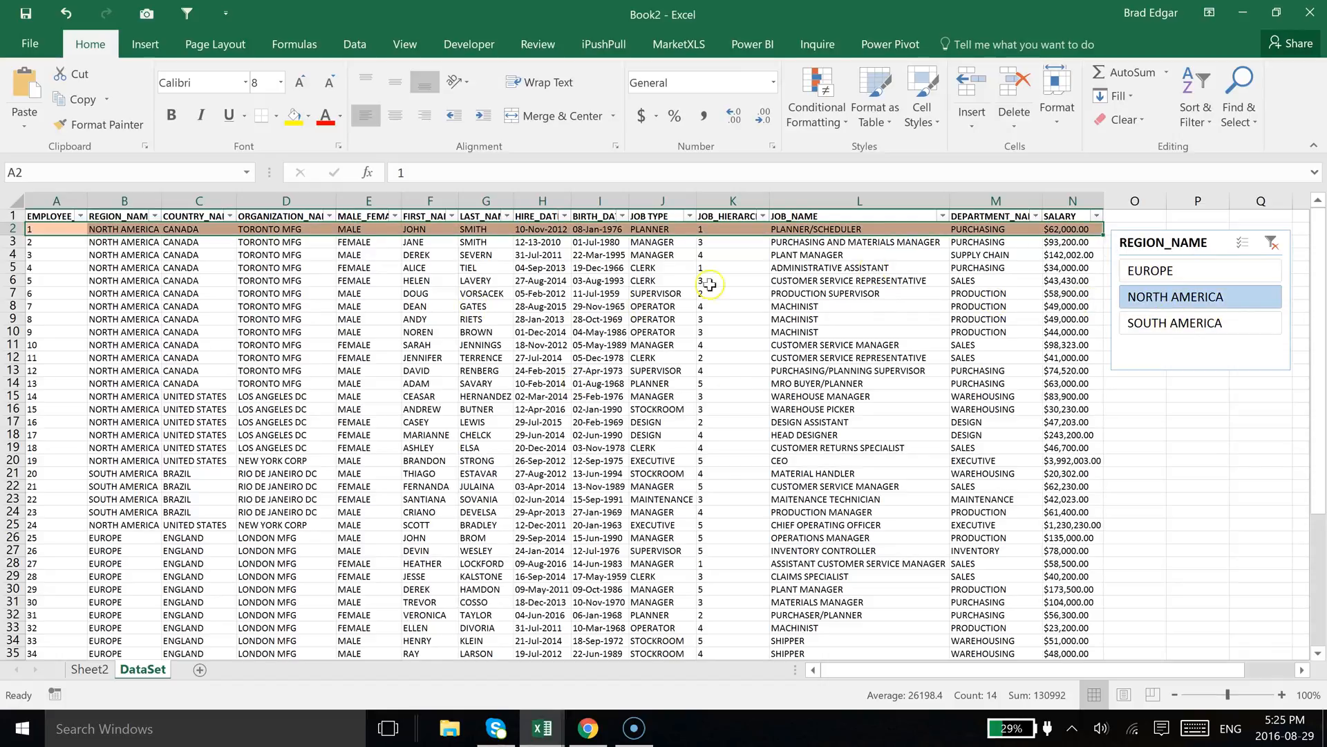
Copy row A2:N2 and paste only its formatting over the entire data range down to row 50
click(418, 307)
click(35, 230)
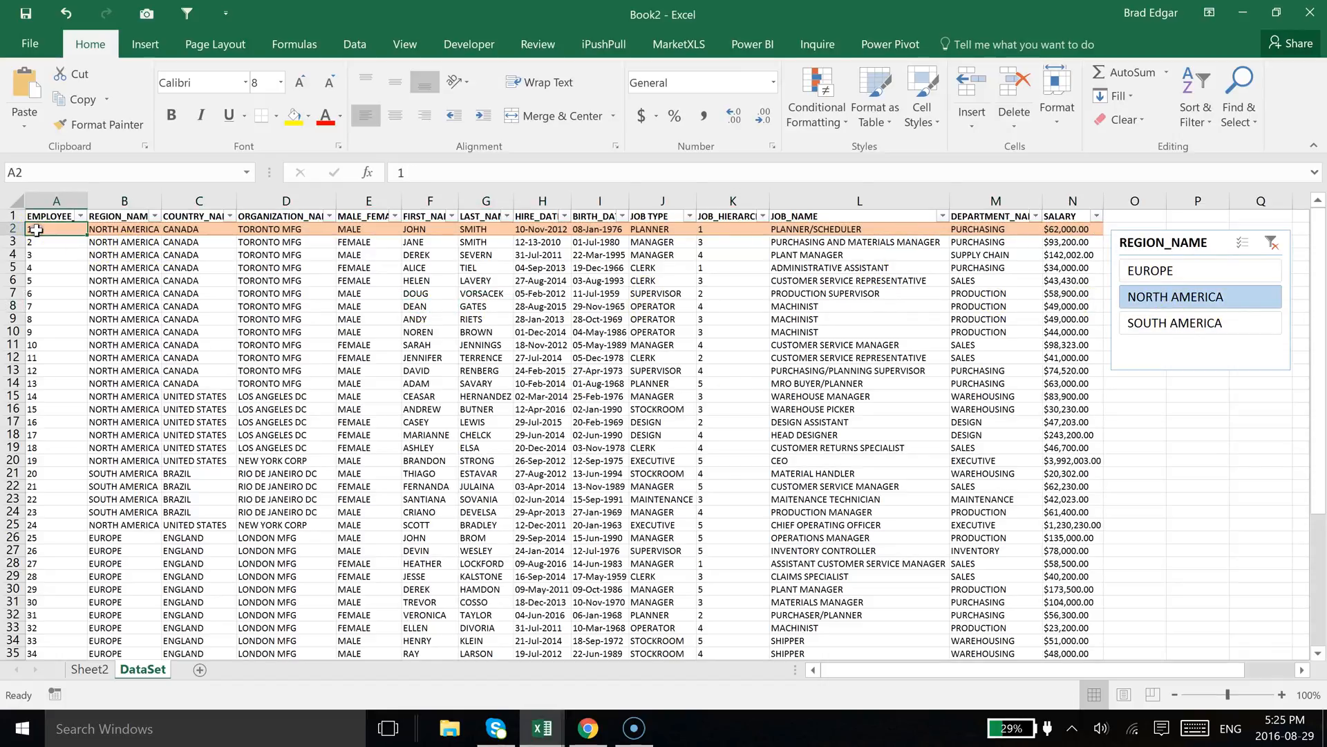
key(ctrl+shift+Right)
key(ctrl+c)
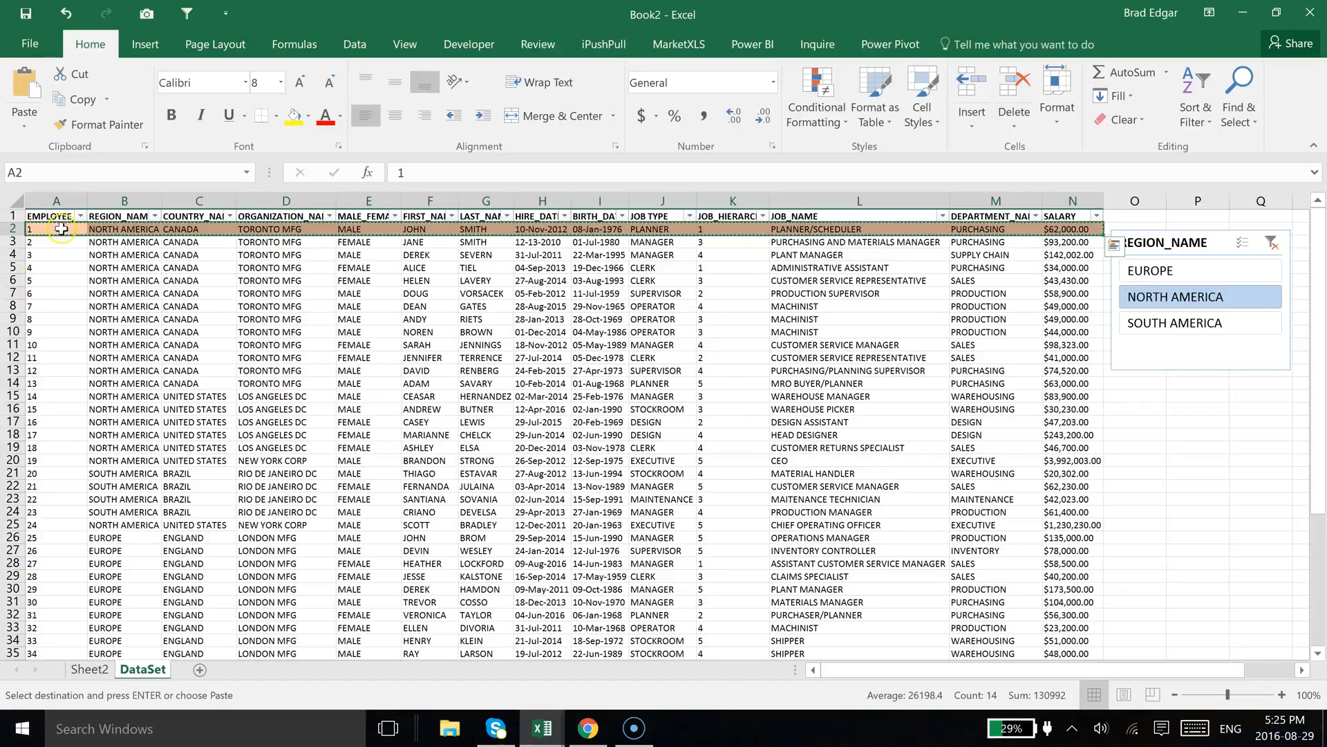
click(62, 228)
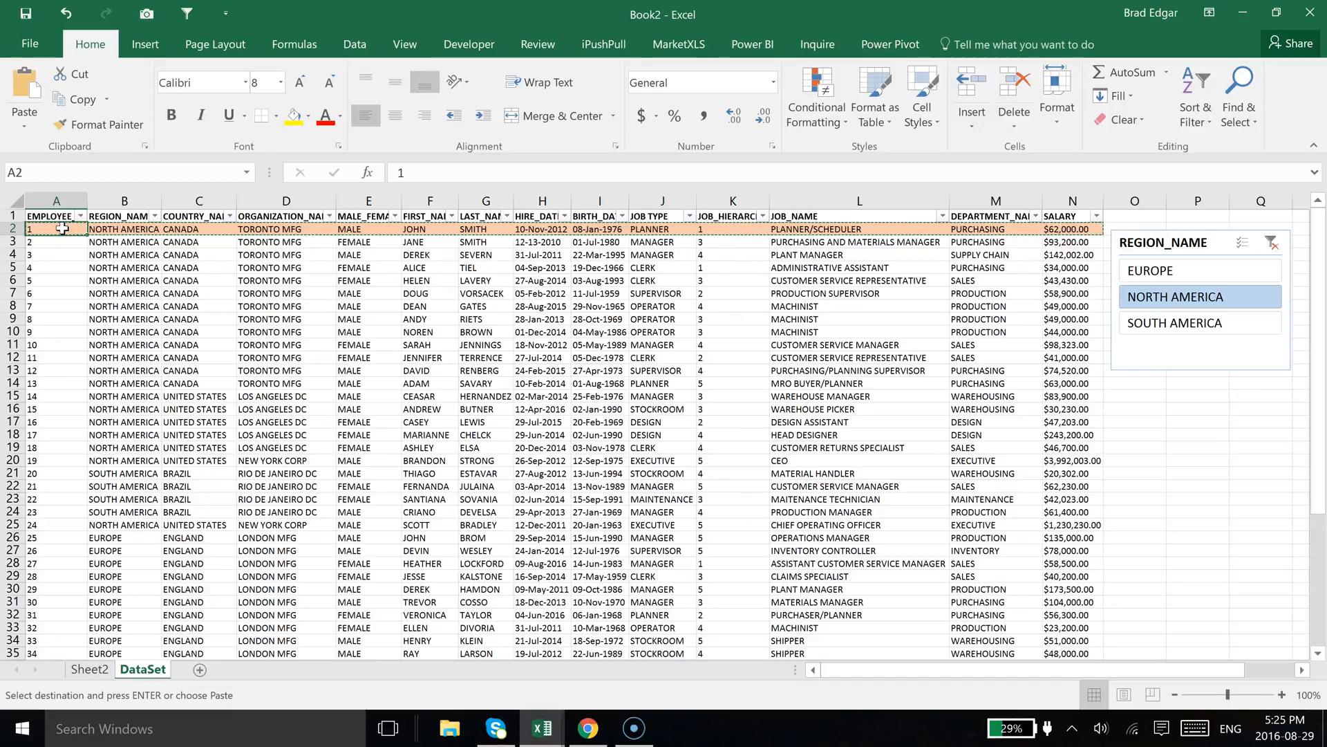
key(ctrl+shift+Right)
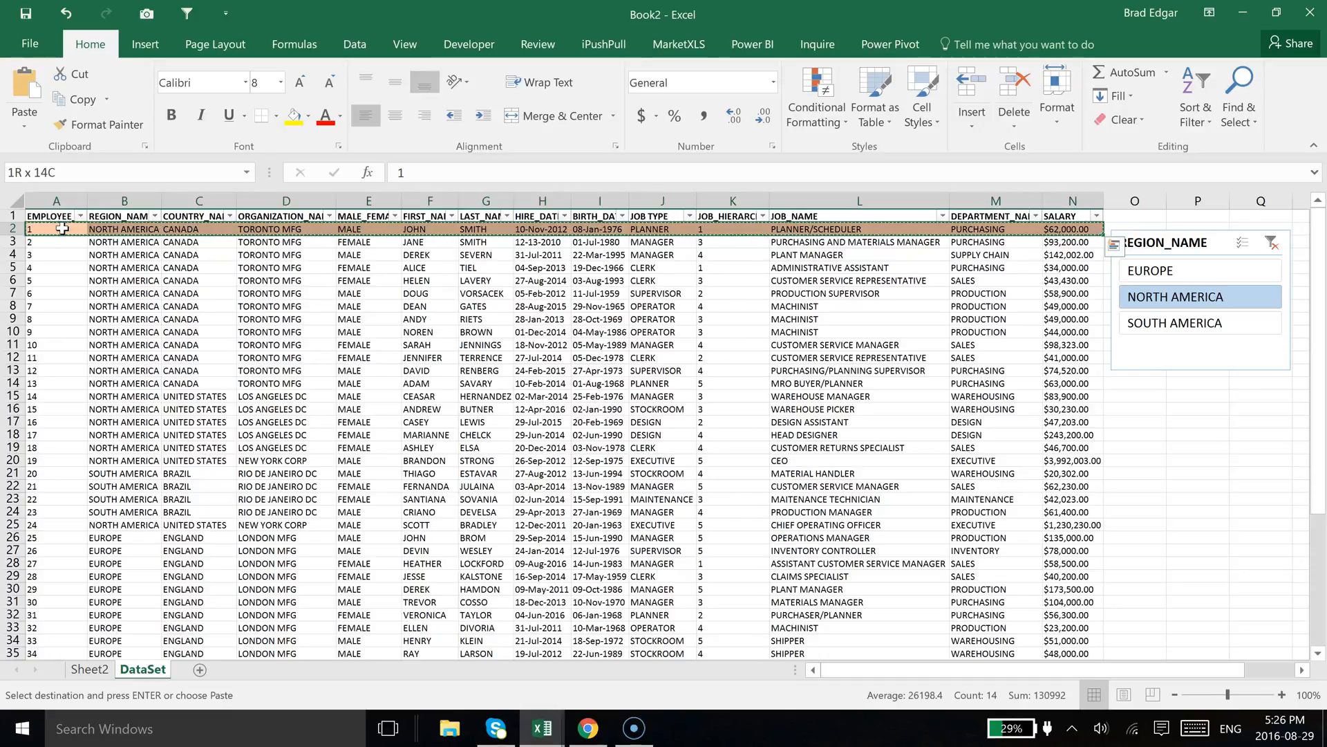
key(ctrl+shift+Down)
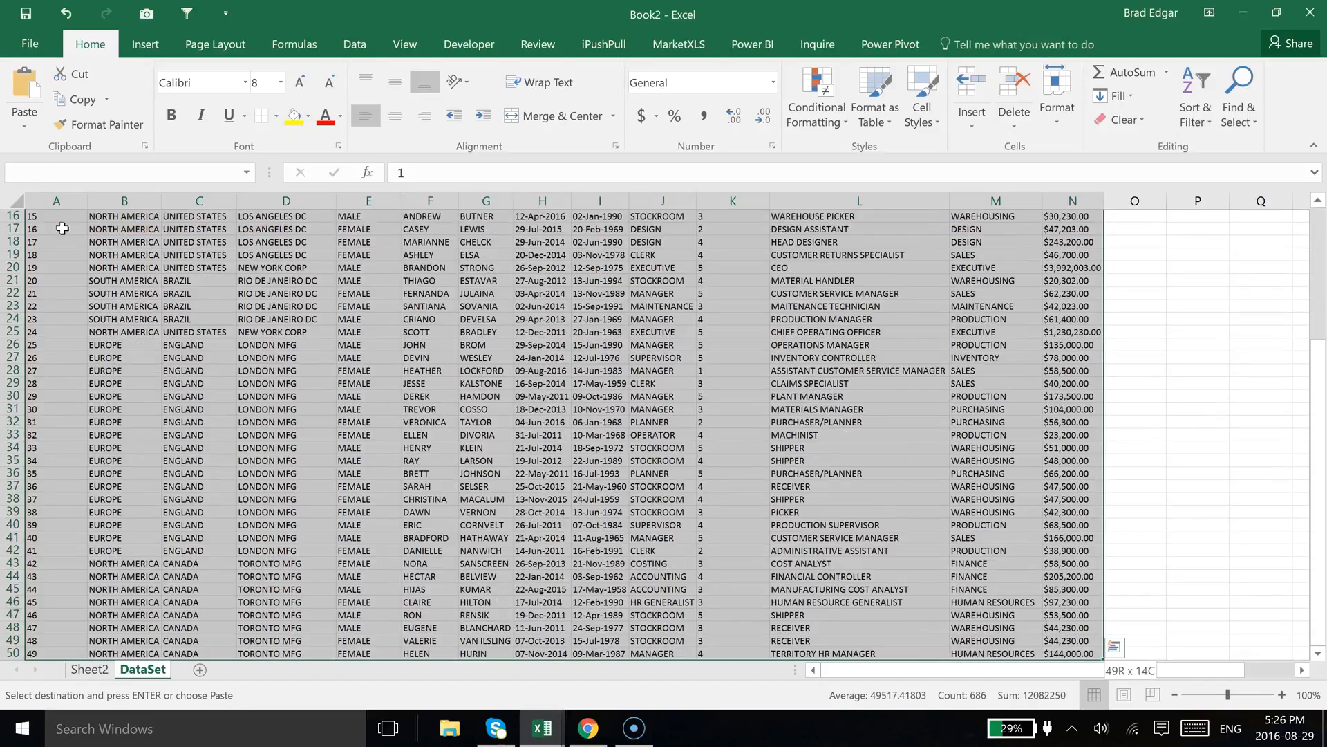
right_click(370, 253)
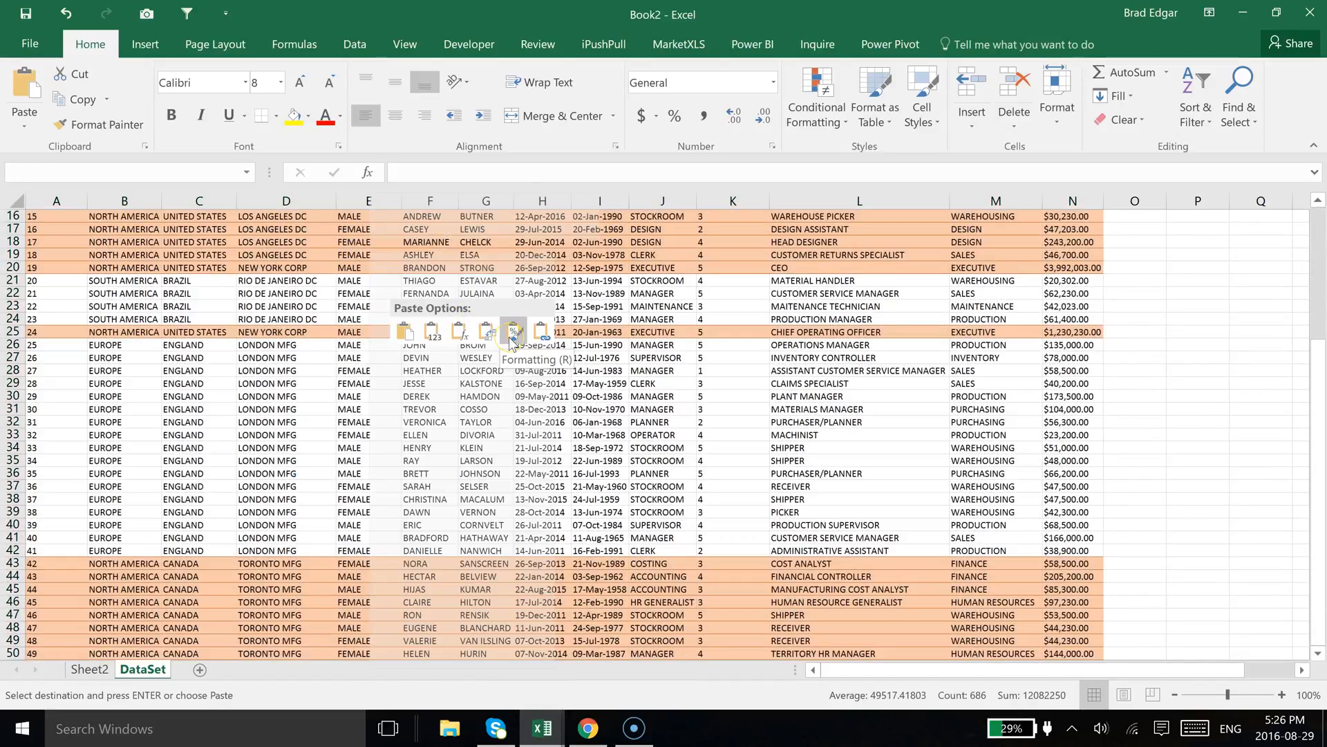
click(513, 332)
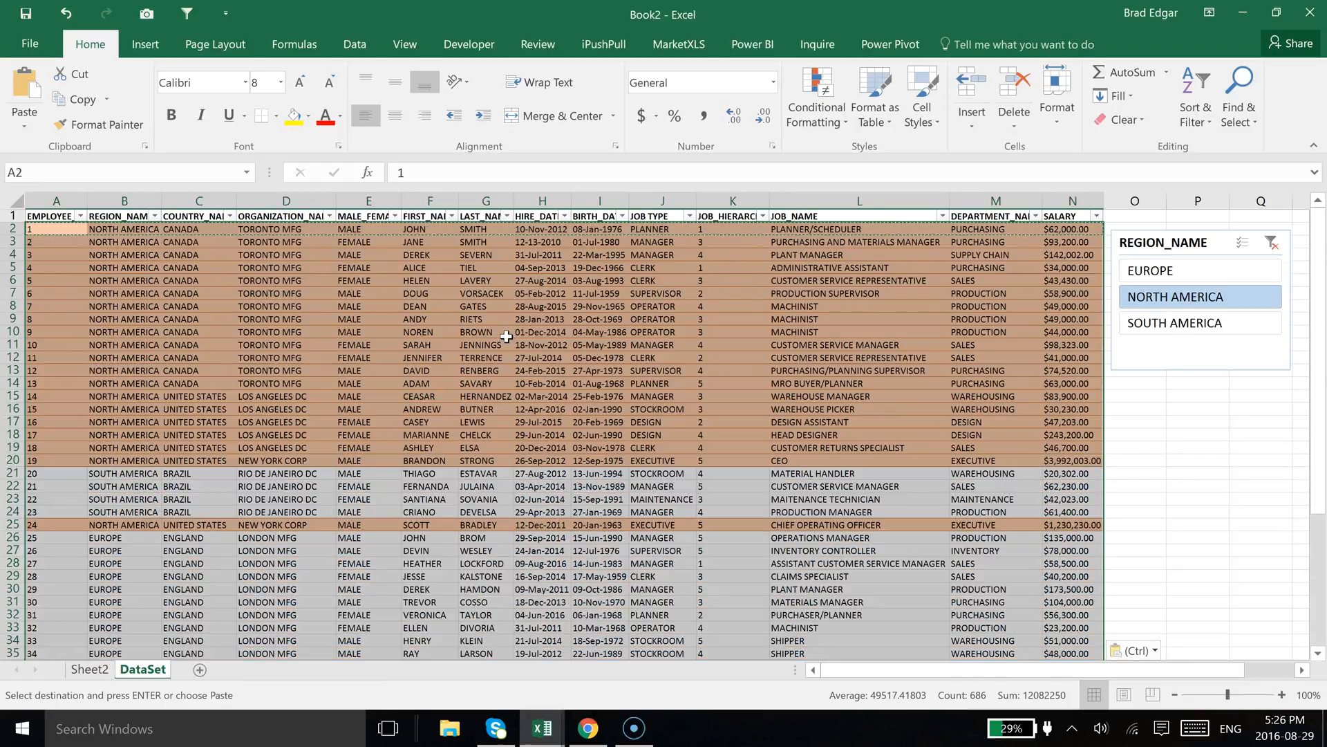
click(507, 336)
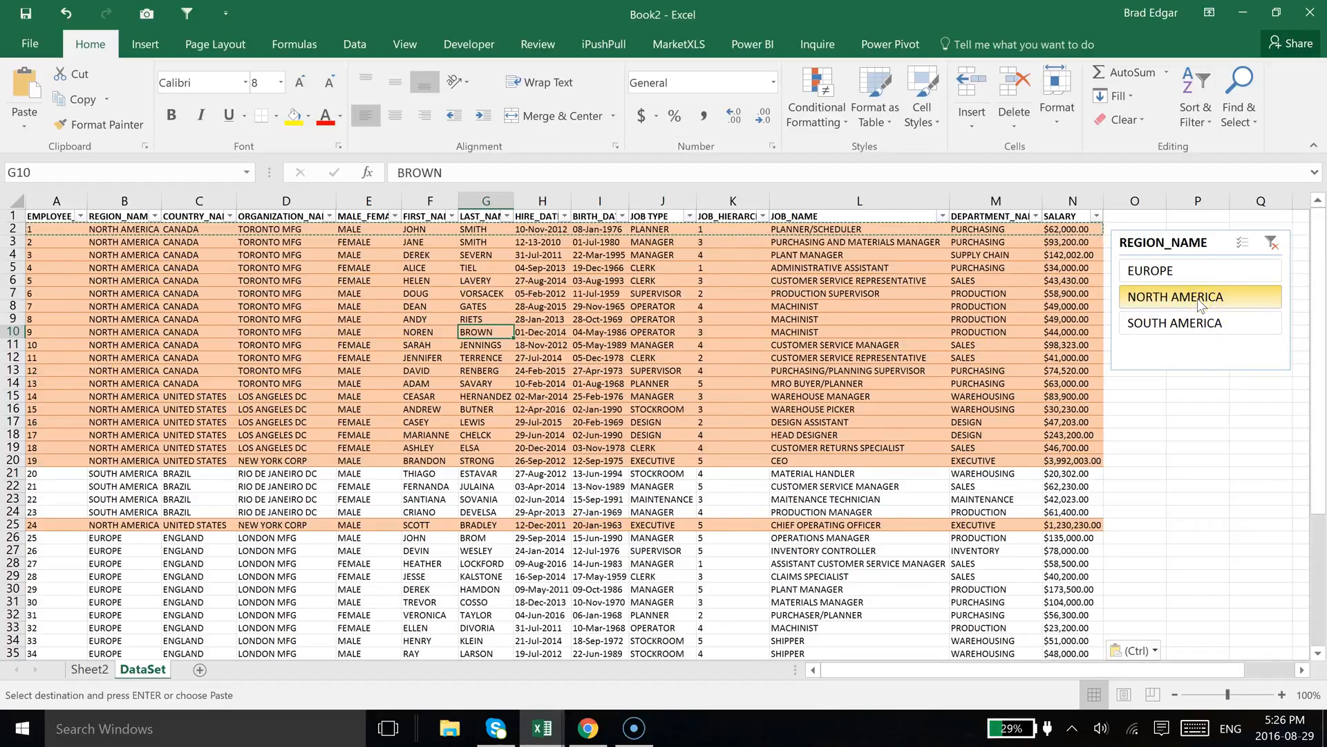
Set the slicer to EUROPE and filter the COUNTRY_NAME column by the orange cell colour
click(1159, 272)
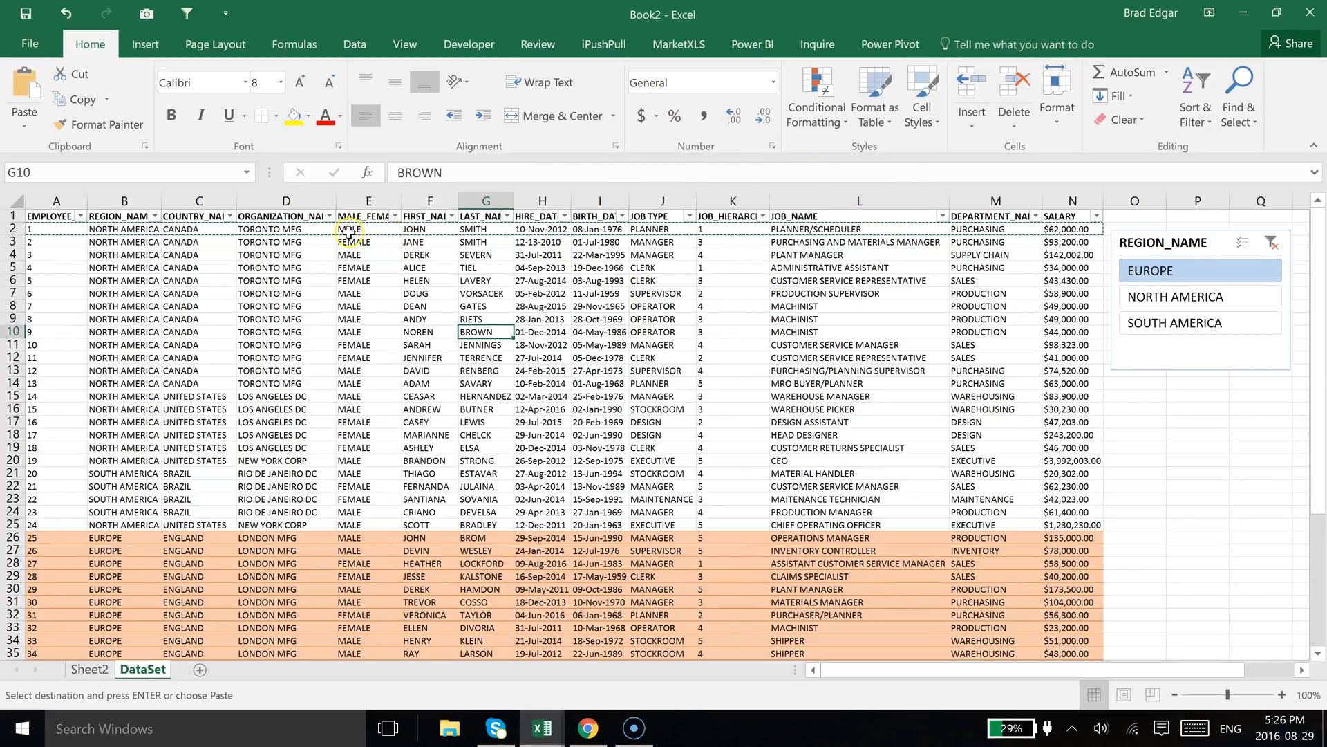
click(230, 216)
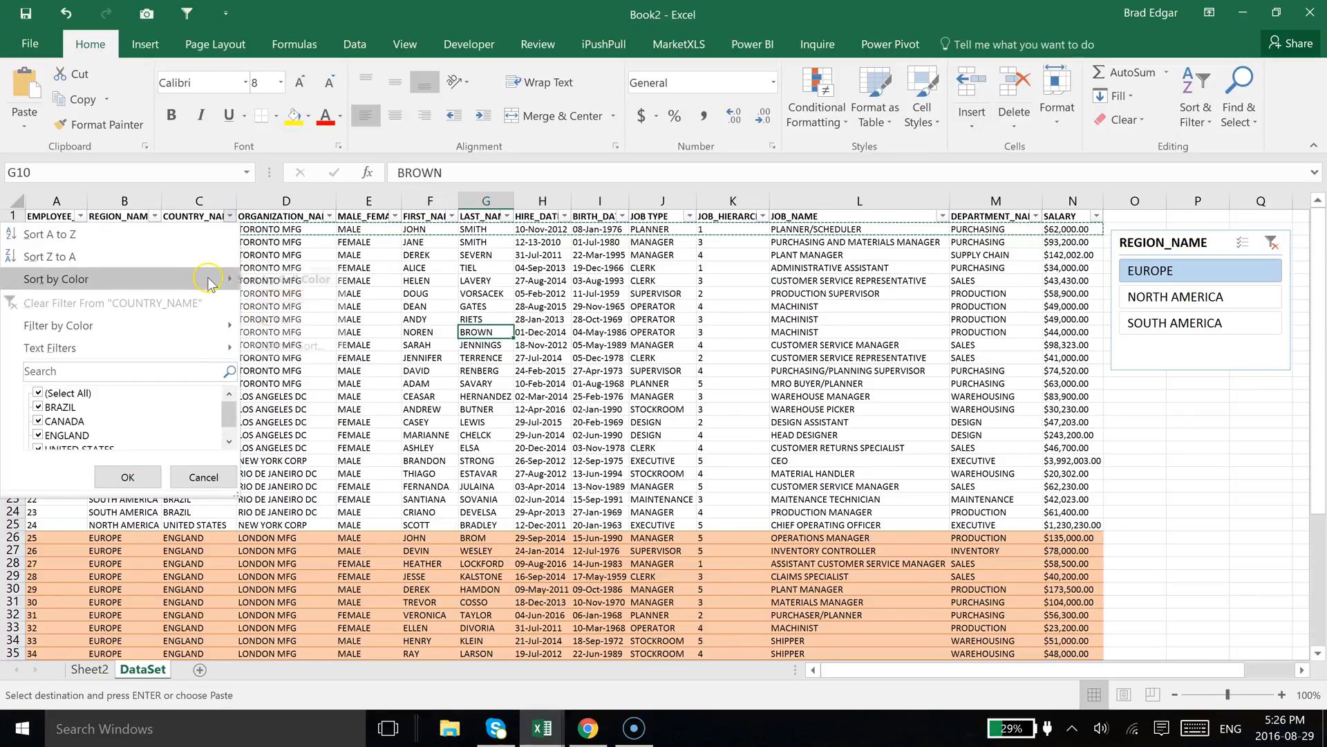
mouse_move(190, 328)
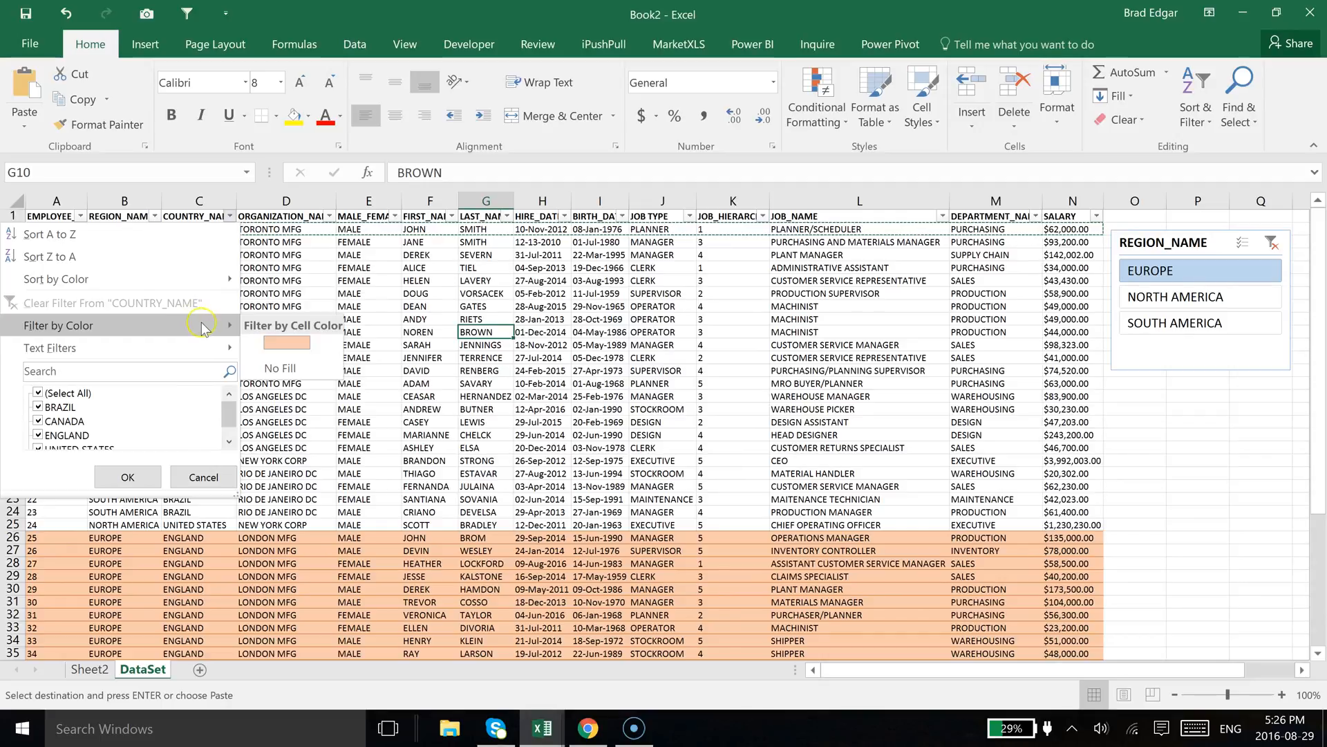
click(285, 342)
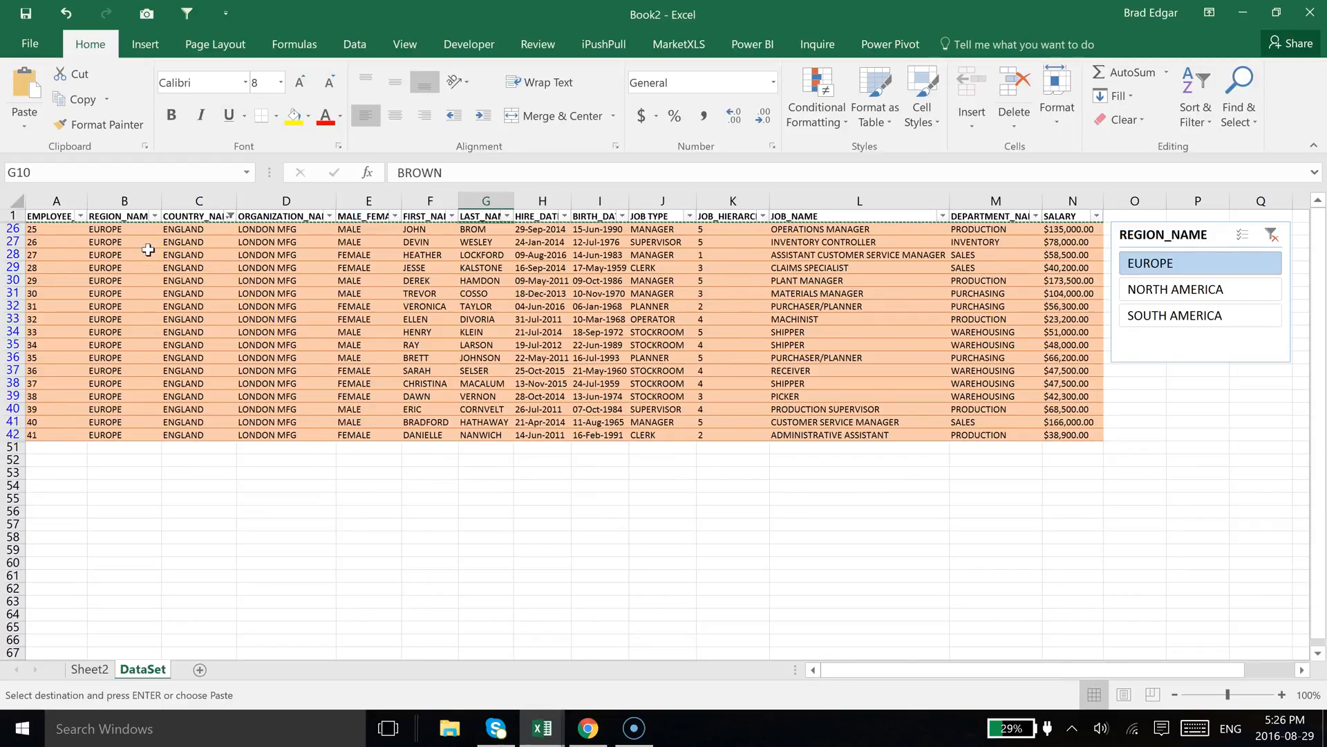
Switch the slicer to NORTH AMERICA and reapply the filter to show the newly highlighted rows
click(355, 44)
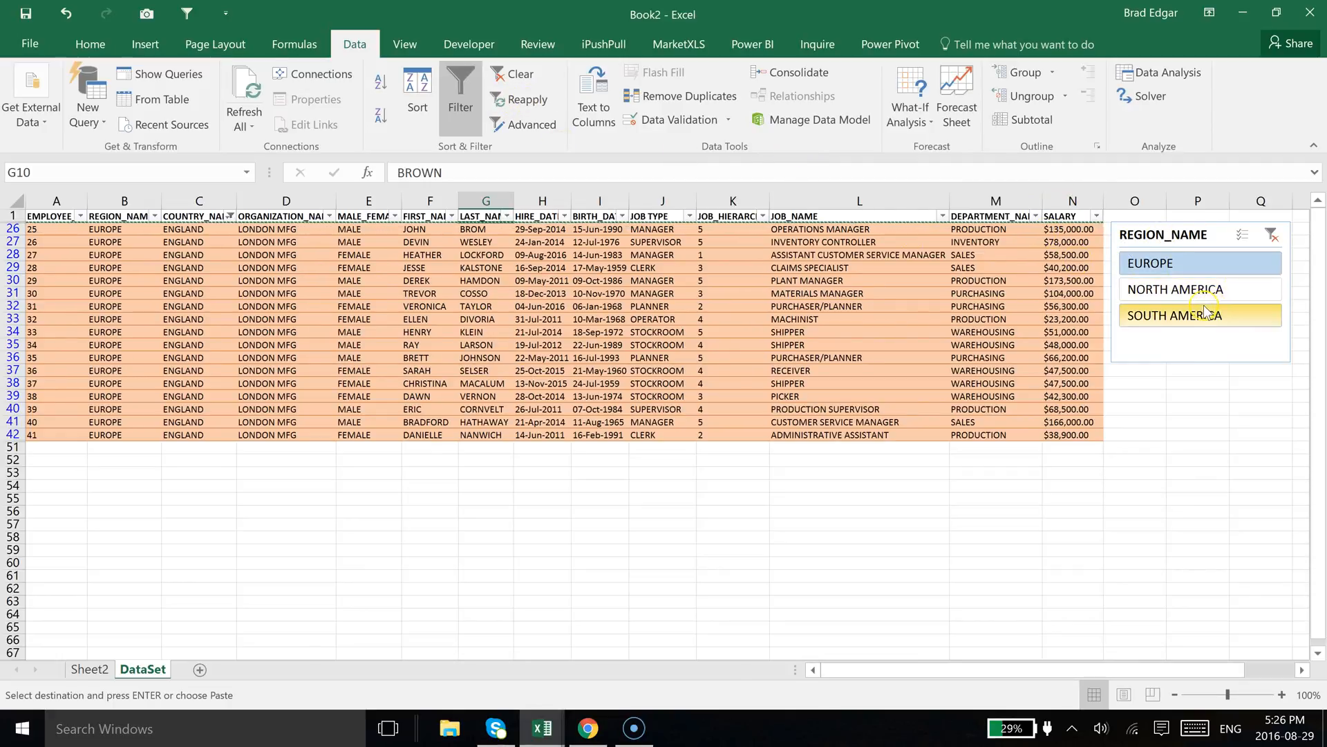
click(536, 101)
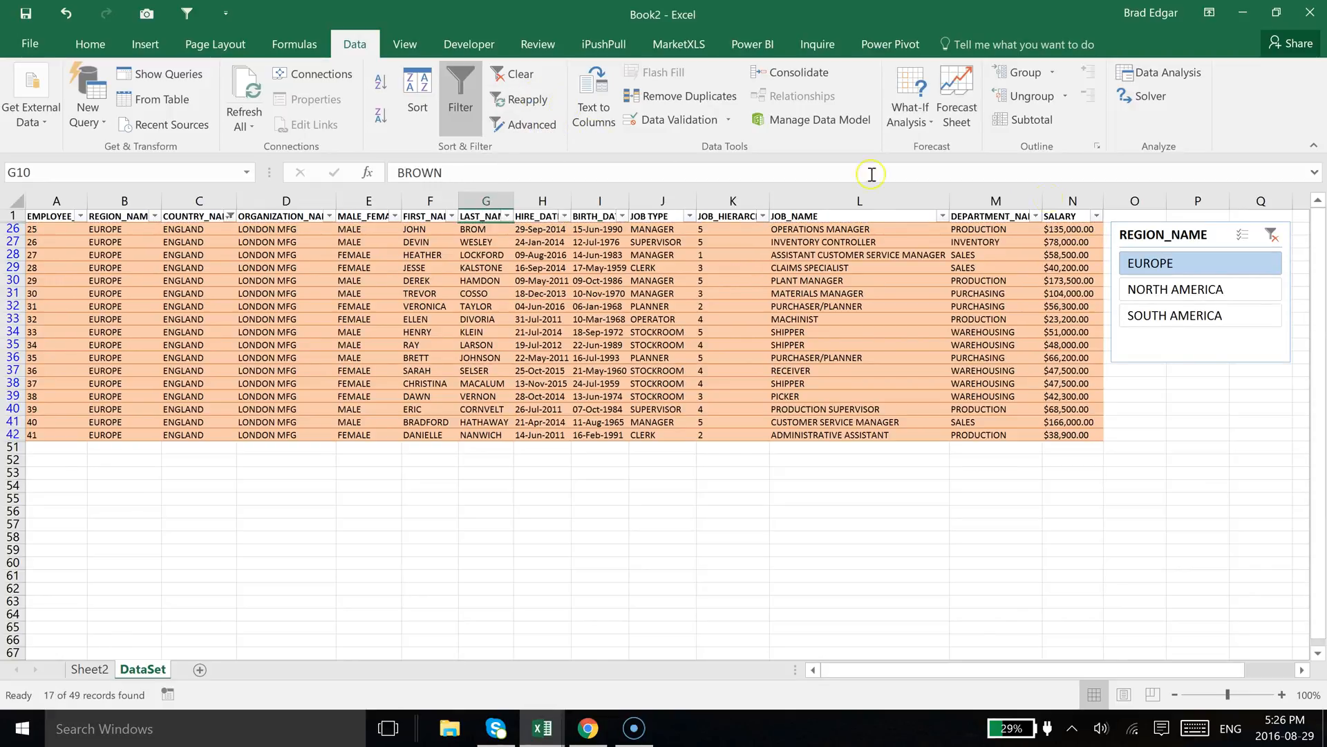
click(1184, 288)
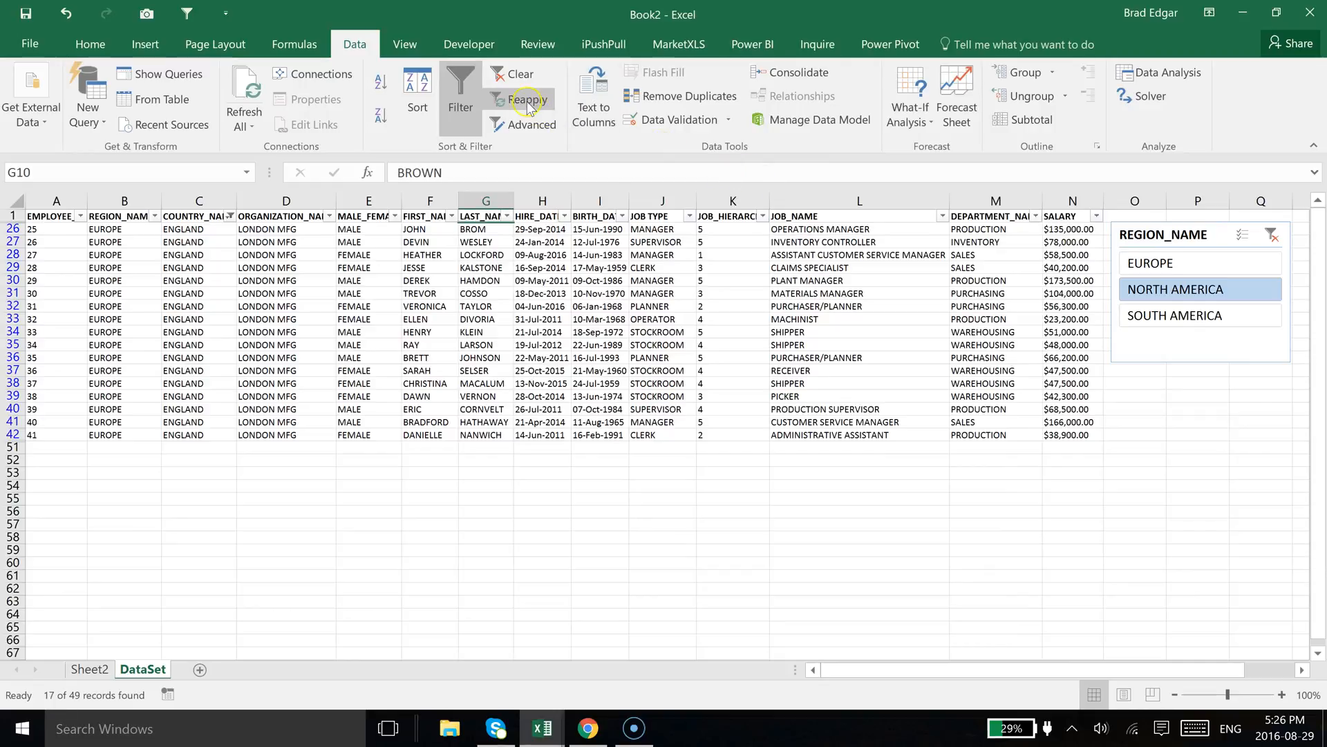
click(528, 100)
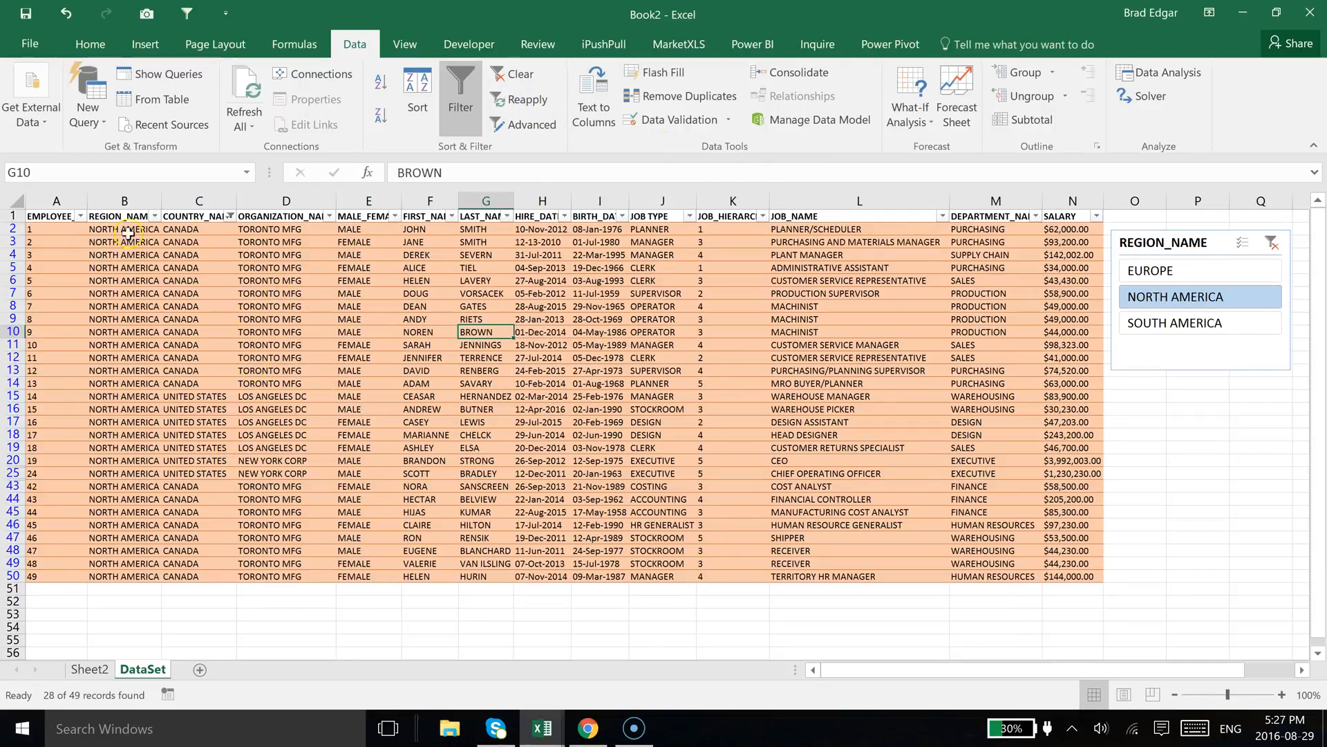
Clear the colour filter by selecting all countries in the COUNTRY_NAME filter
click(227, 217)
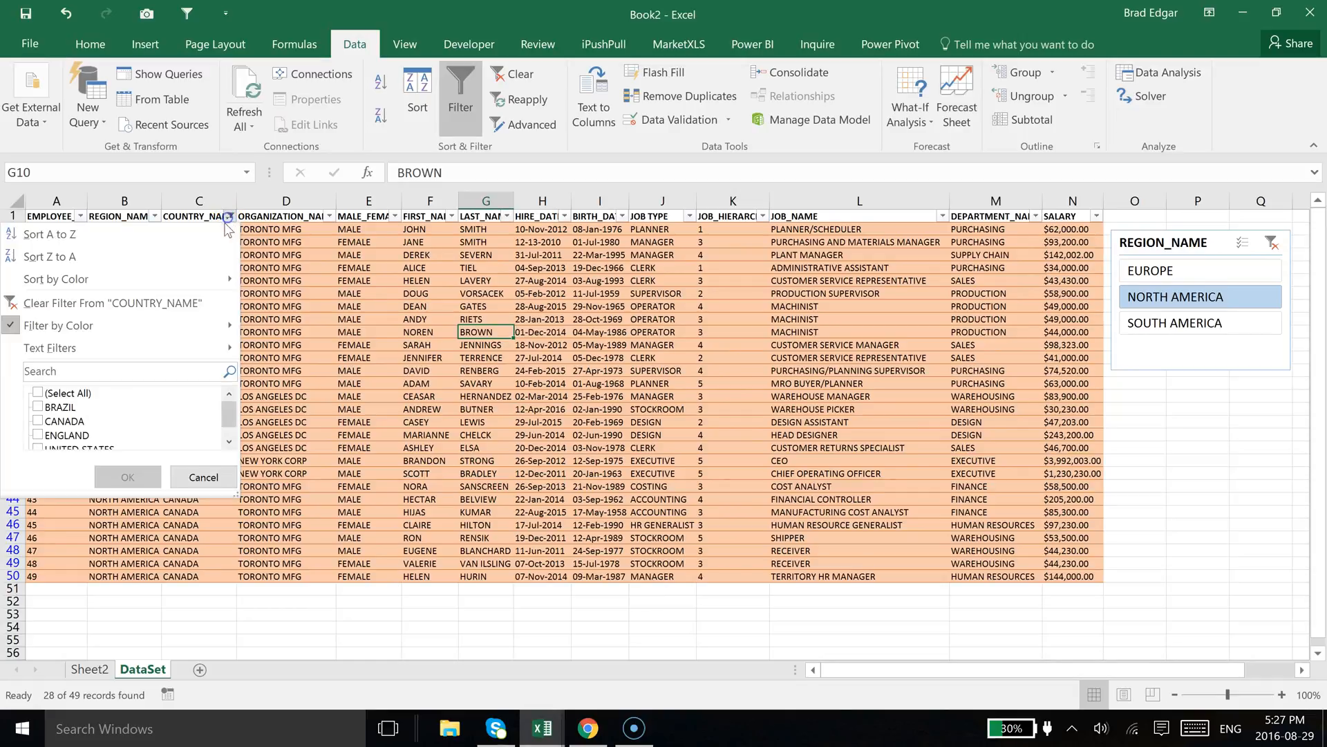
click(38, 392)
click(132, 477)
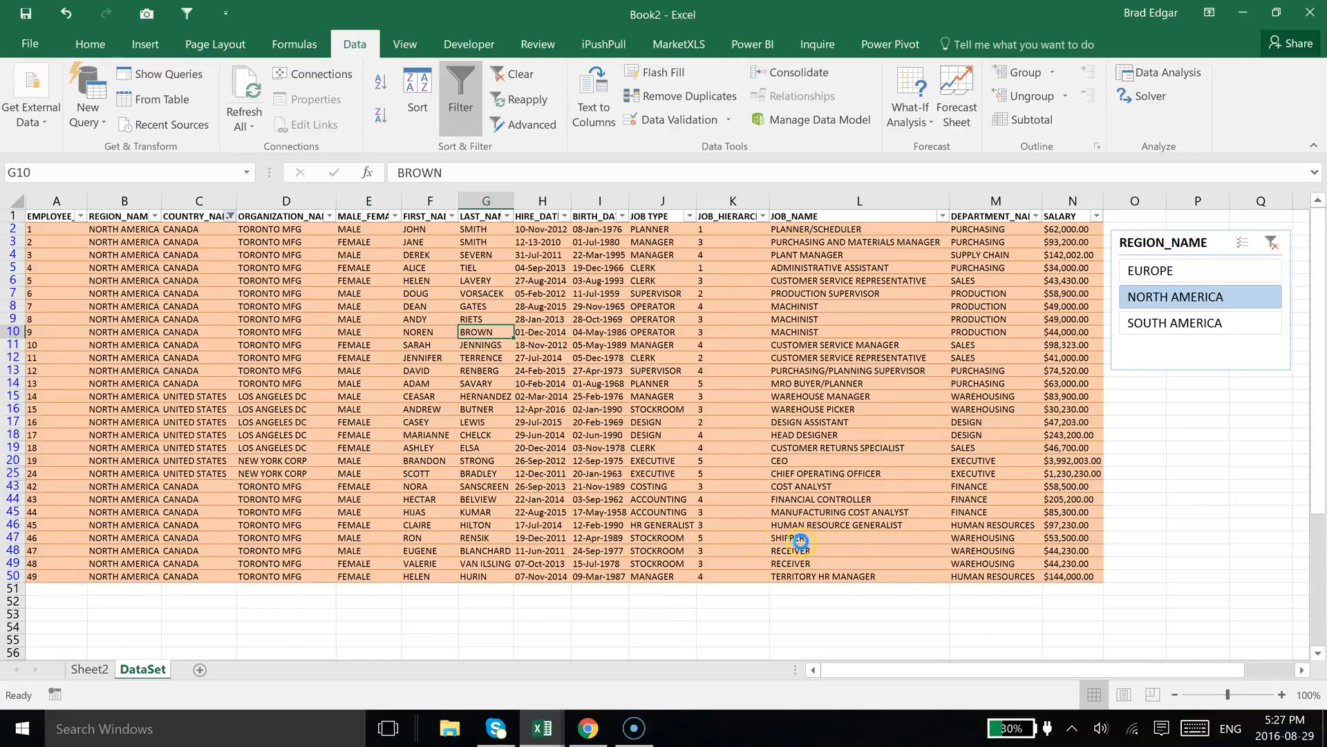
Switch the slicer between SOUTH AMERICA, EUROPE and NORTH AMERICA to check the row highlighting
click(1192, 325)
click(1167, 270)
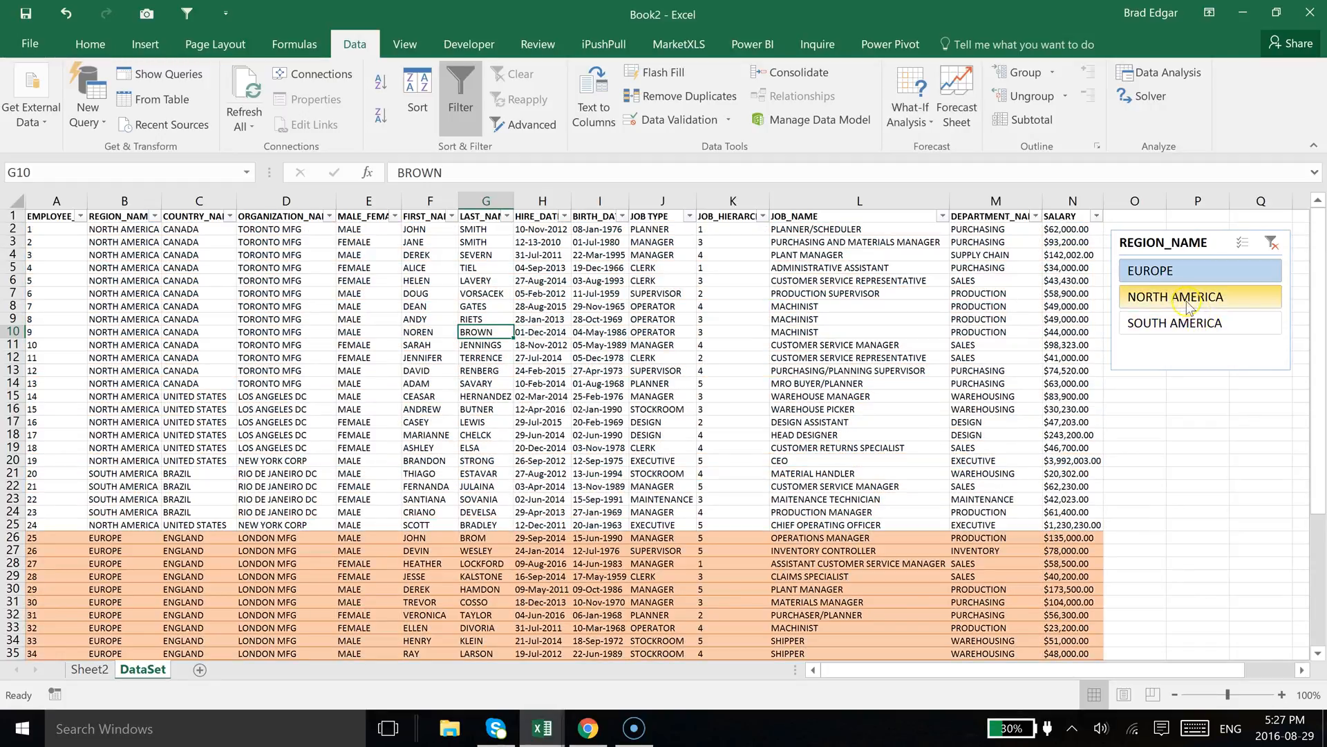
click(1188, 303)
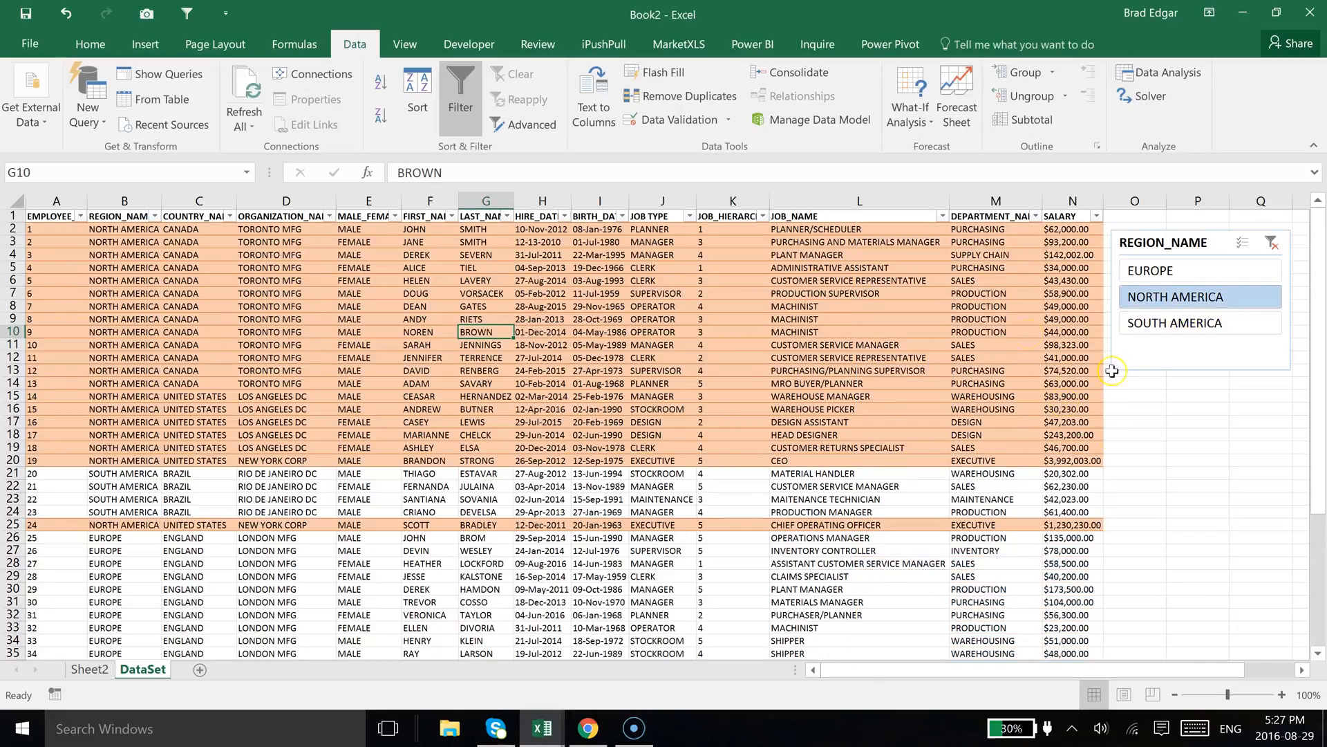